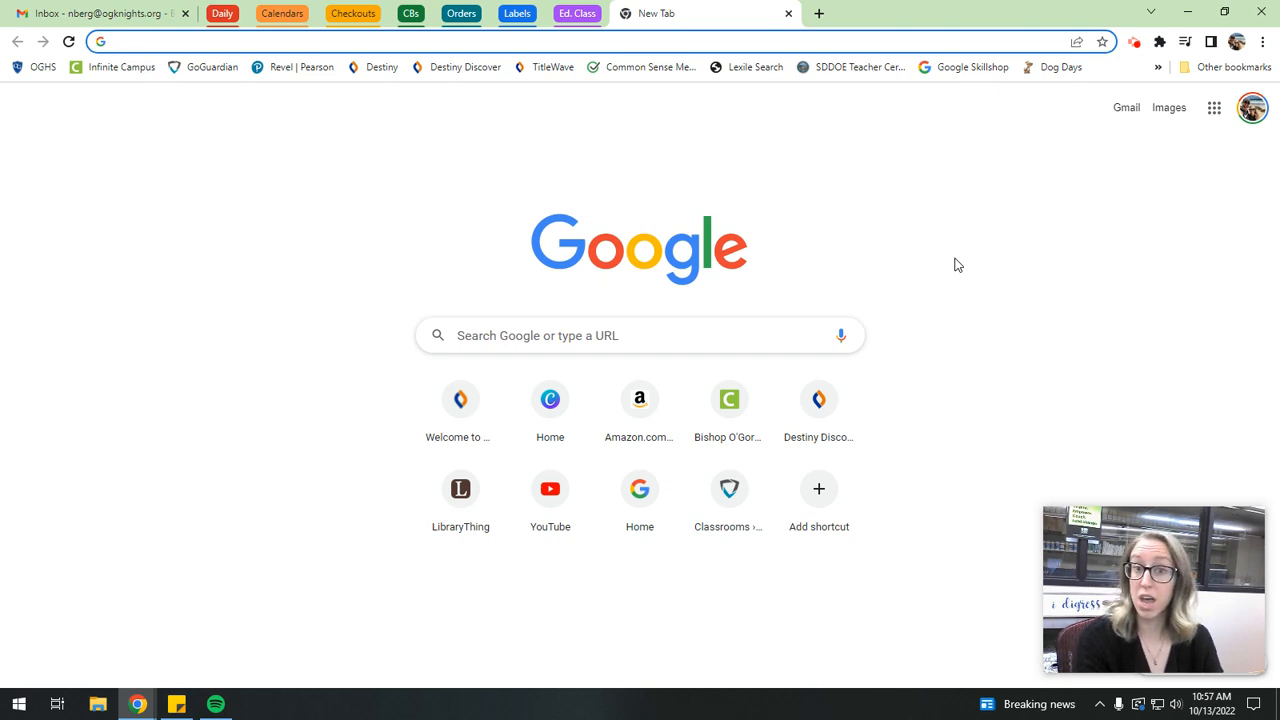
Open kahoot.com and start registering a new account of the Teacher type.
{"action": "type", "text": "kahoot.com"}
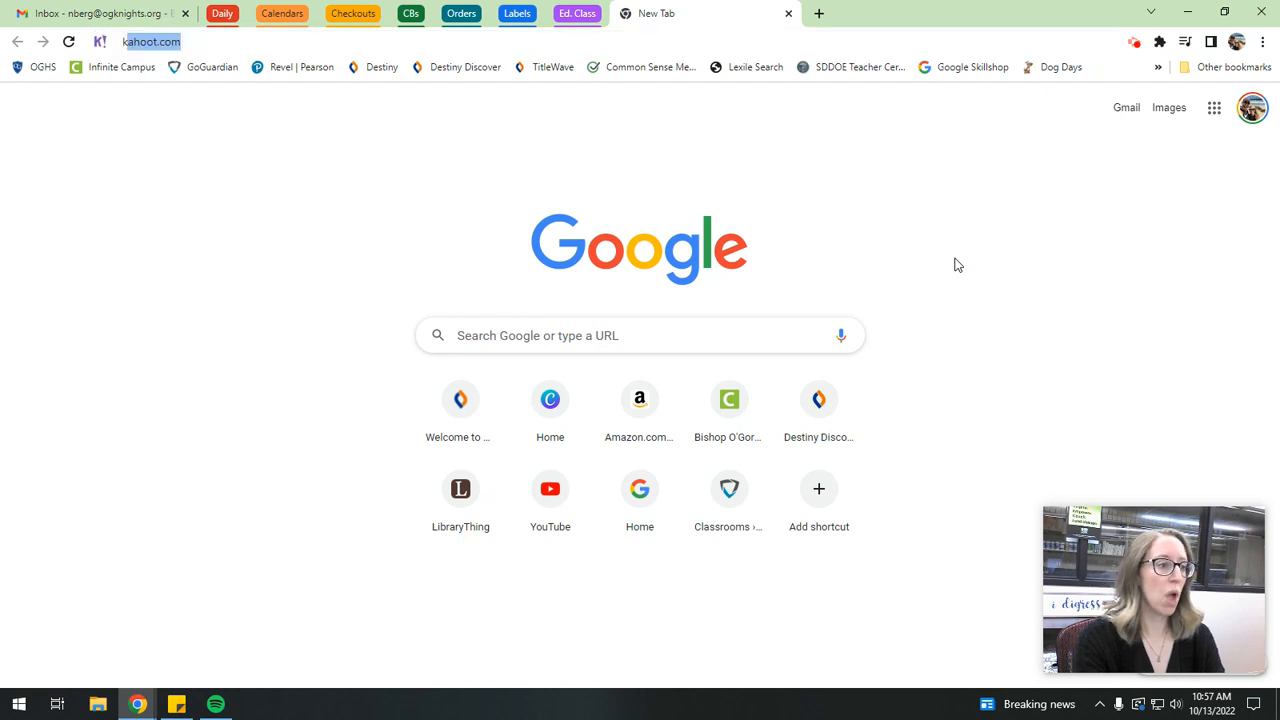
{"action": "key", "text": "Return"}
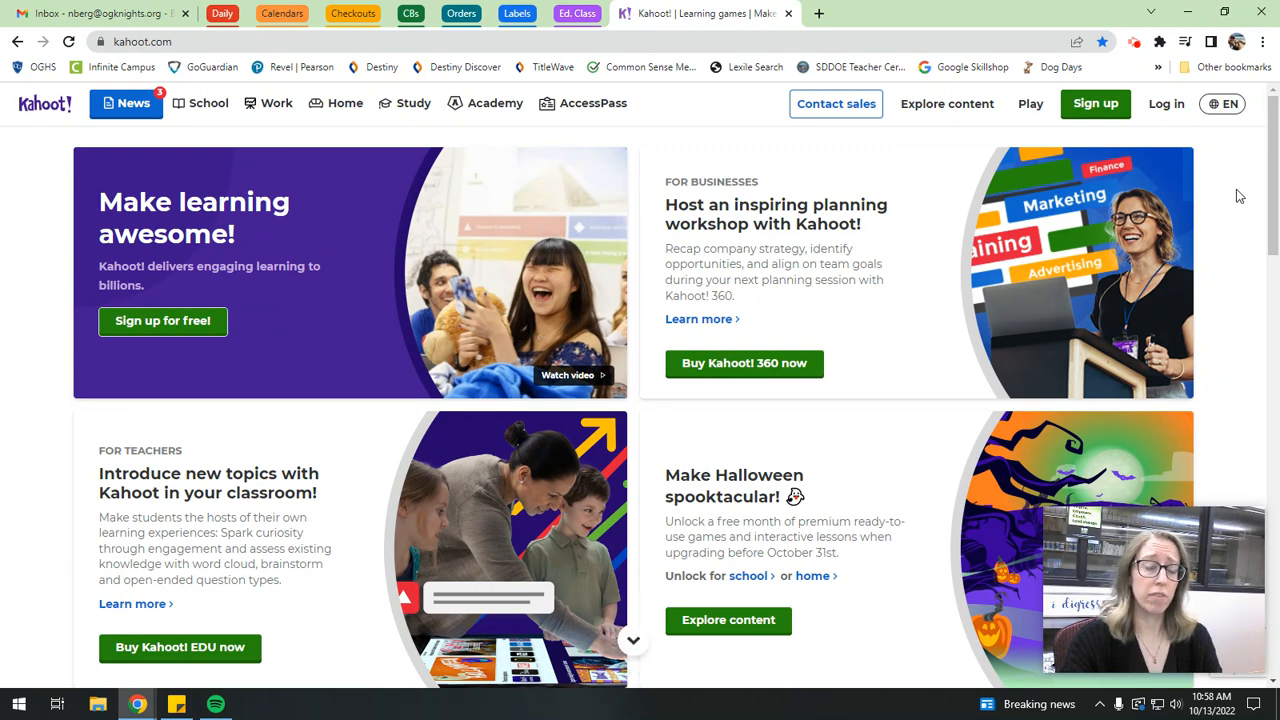
{"action": "left_click", "coordinate": [1106, 112]}
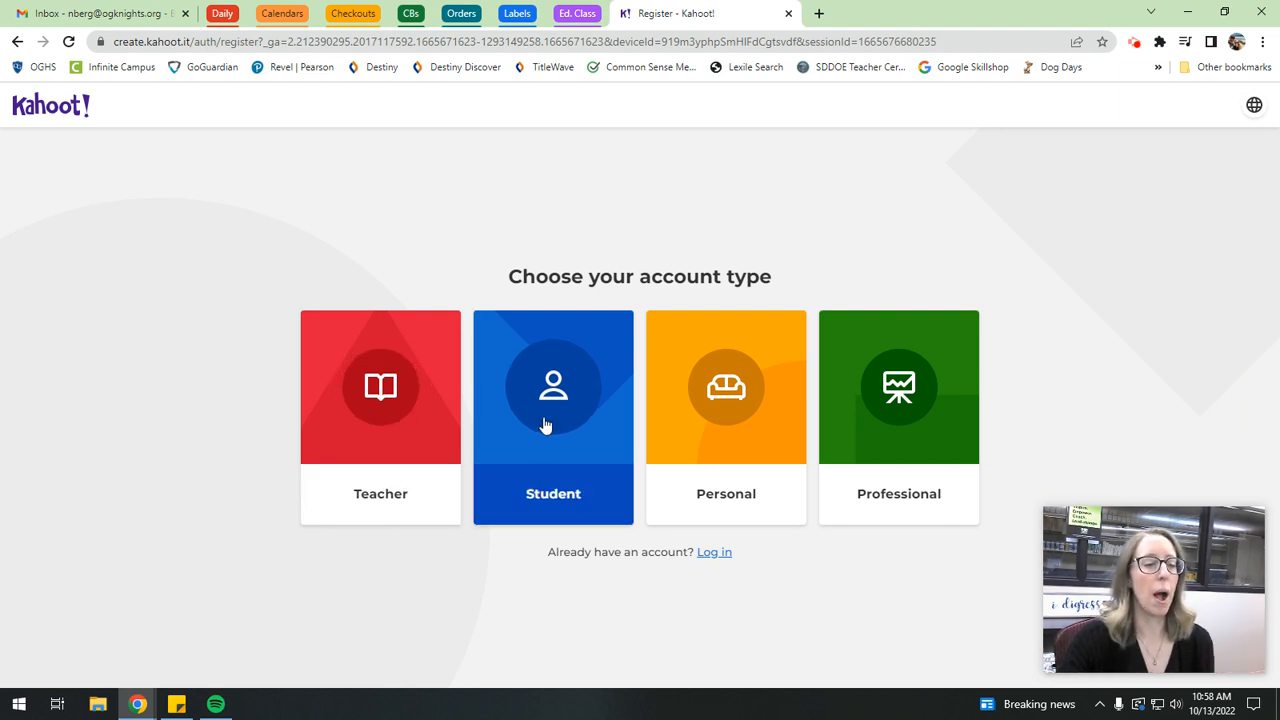
{"action": "left_click", "coordinate": [380, 388]}
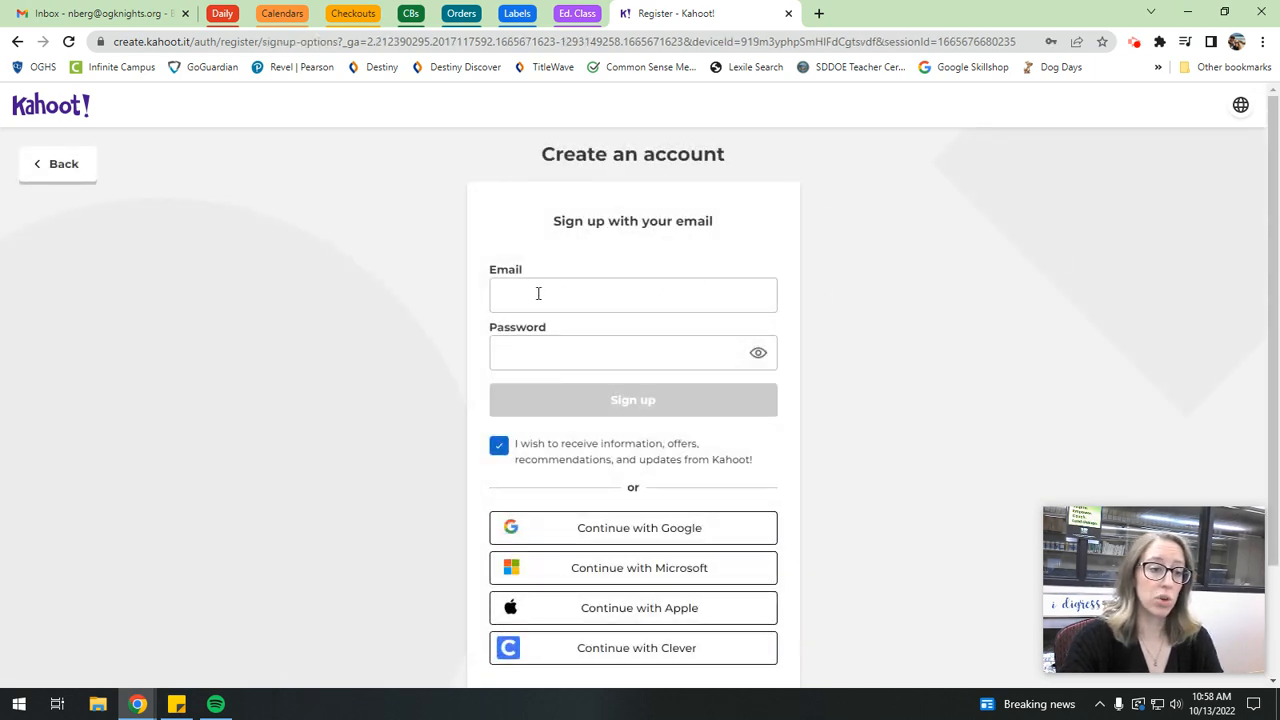
Try to sign up with the school Google account, submitting the account password to link the existing account.
{"action": "left_click", "coordinate": [718, 538]}
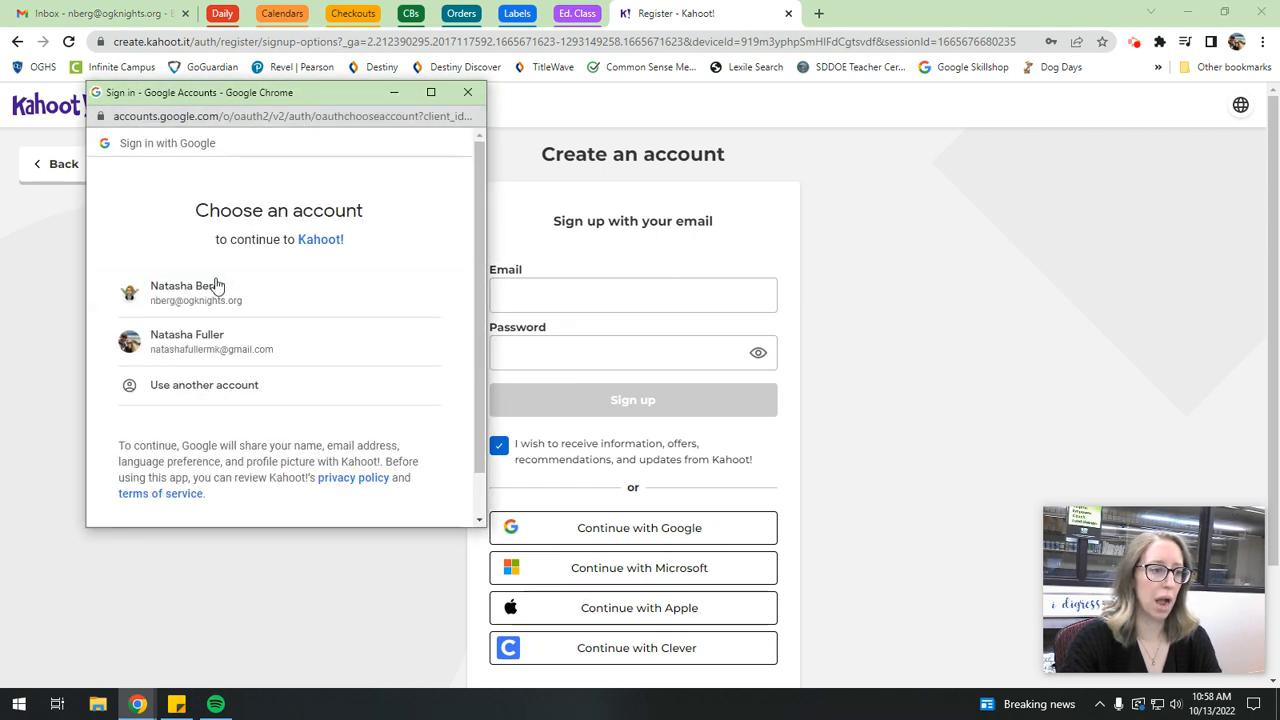
{"action": "left_click", "coordinate": [200, 297]}
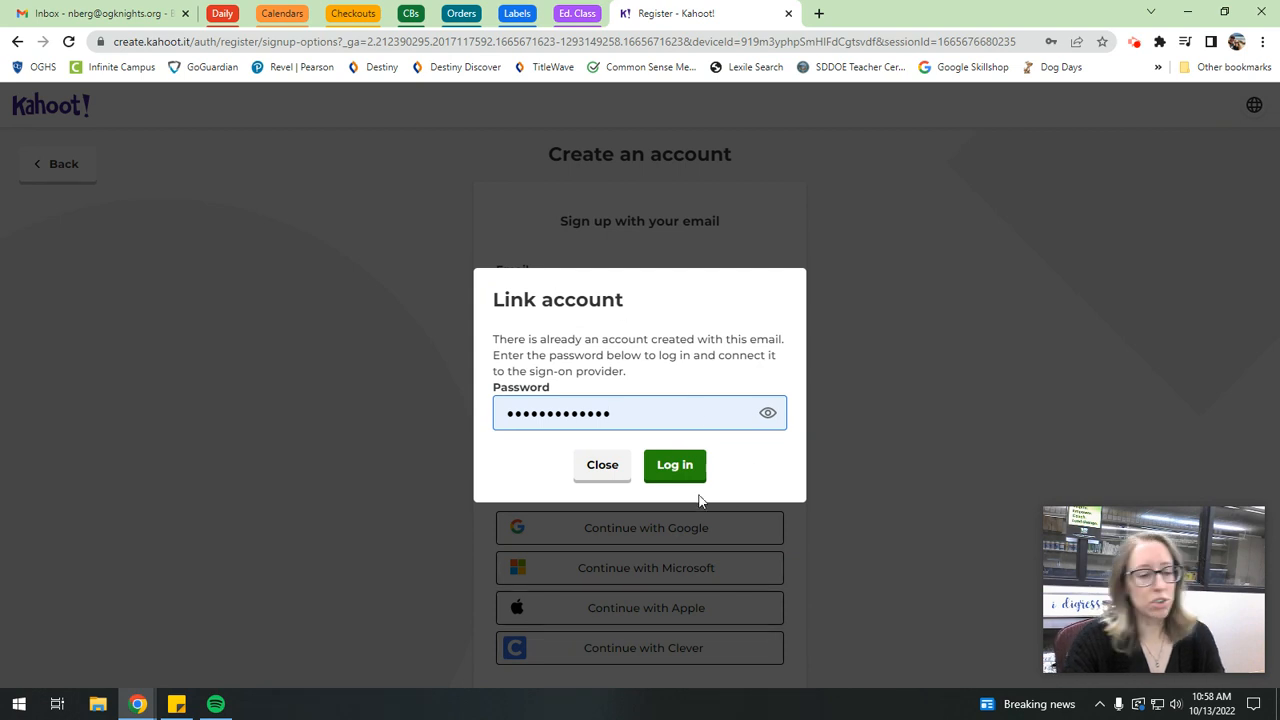
{"action": "left_click", "coordinate": [688, 472]}
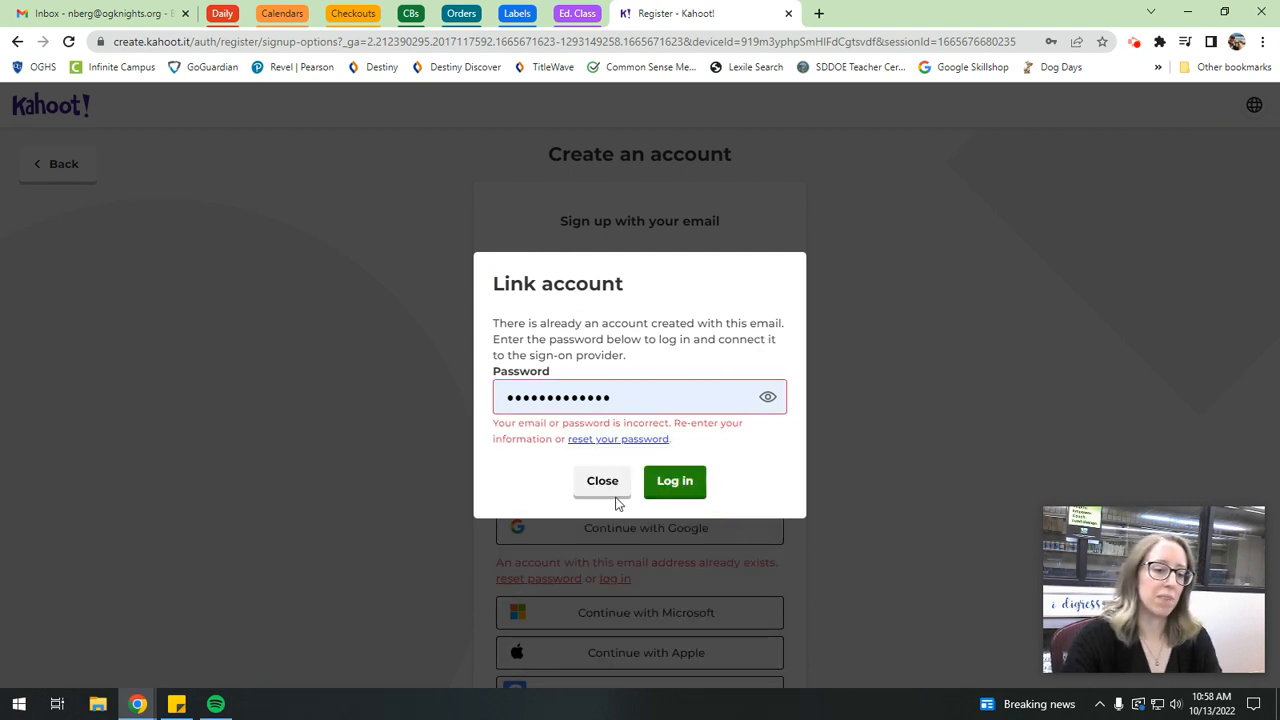
{"action": "left_click", "coordinate": [605, 483]}
Sign up with the personal Gmail account through Google, keeping the option to receive updates from Kahoot!
{"action": "left_click", "coordinate": [665, 535]}
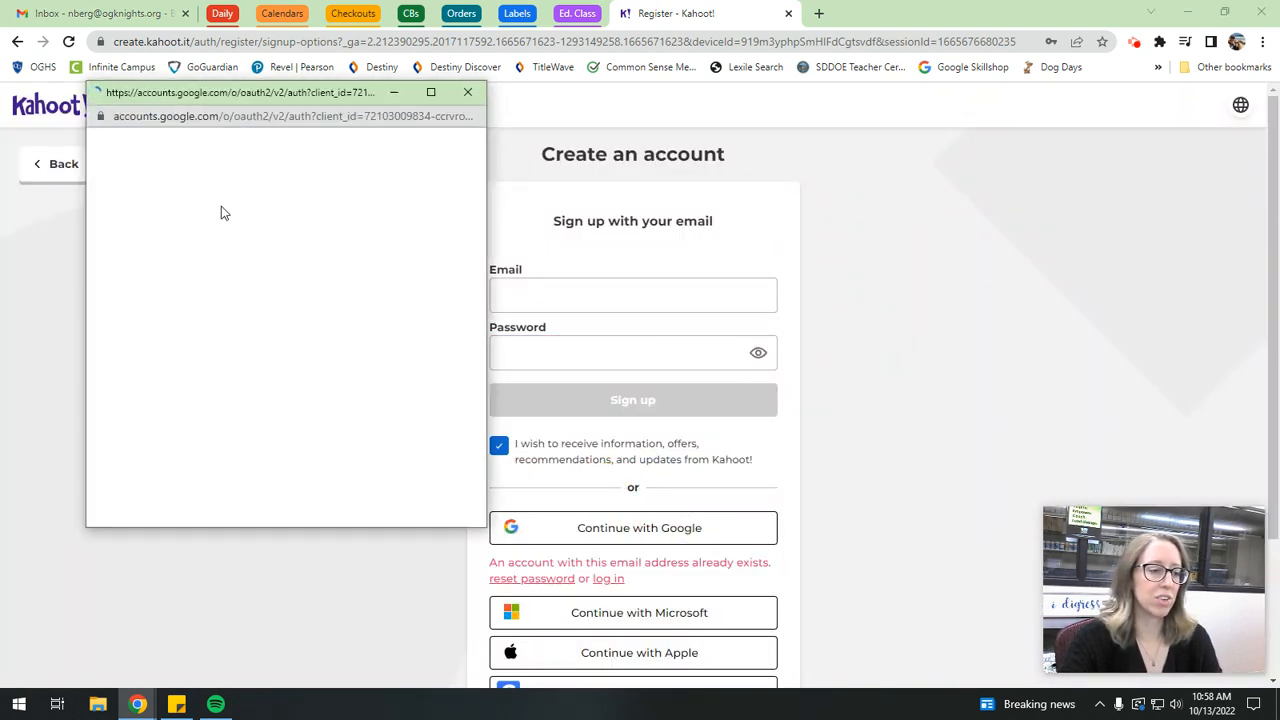
{"action": "left_click", "coordinate": [222, 352]}
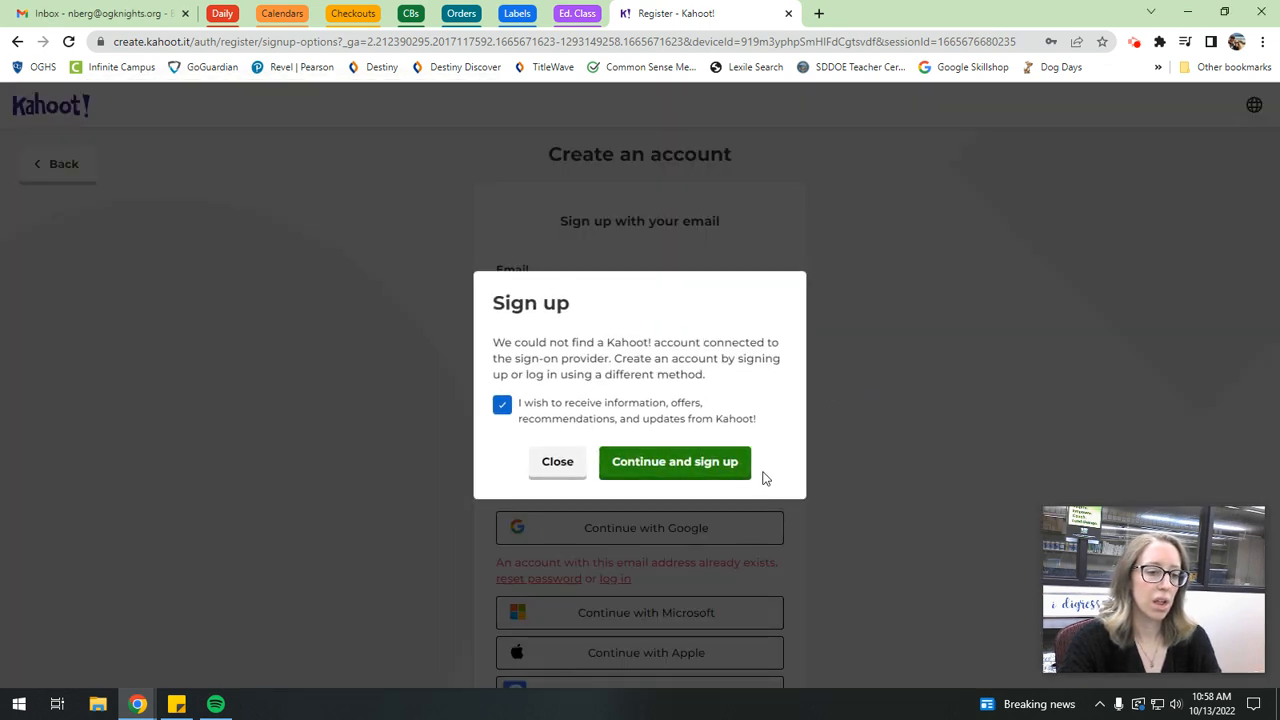
{"action": "left_click", "coordinate": [712, 465]}
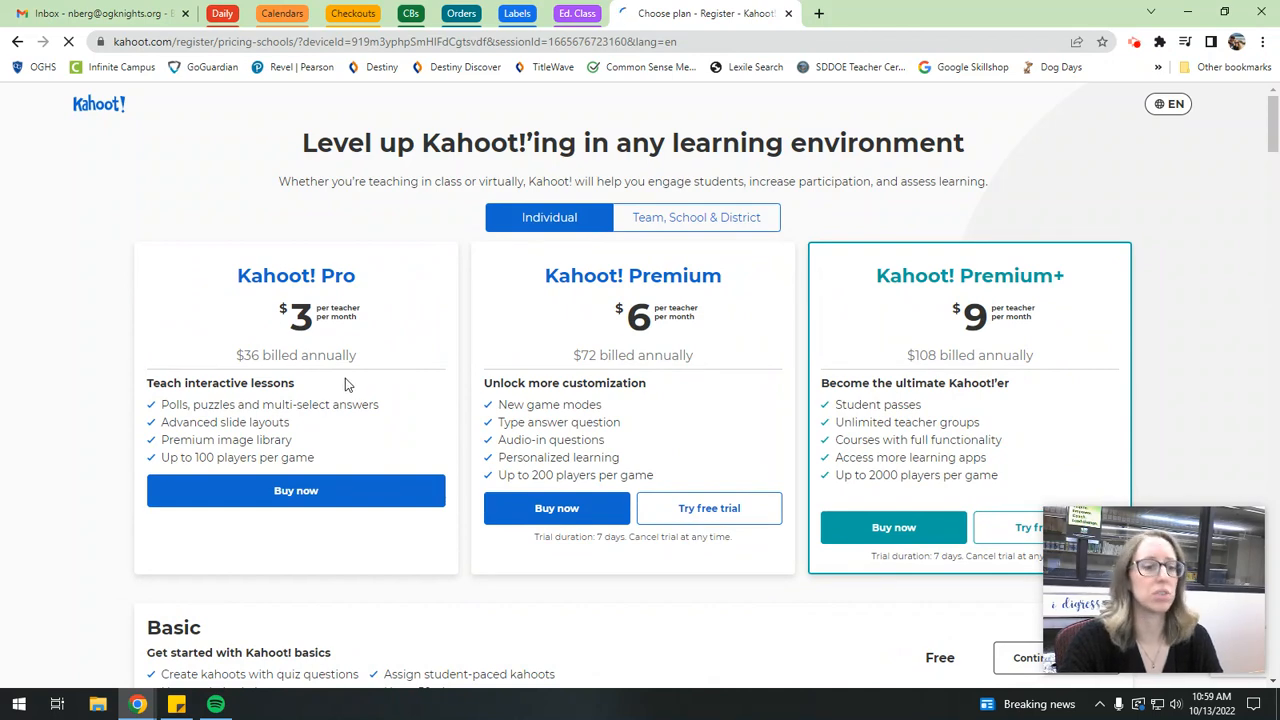
Choose the free Basic plan for the new account.
{"action": "scroll", "coordinate": [891, 357], "scroll_direction": "down", "scroll_amount": 5}
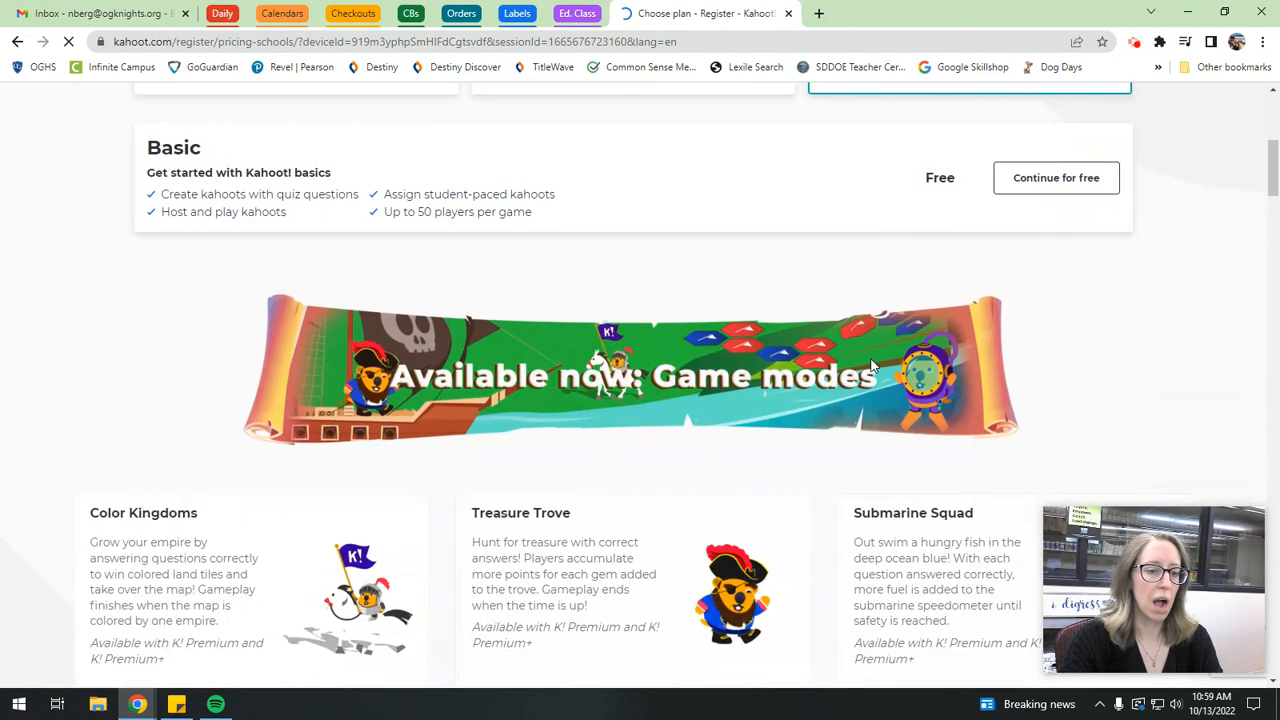
{"action": "scroll", "coordinate": [680, 294], "scroll_direction": "up", "scroll_amount": 2}
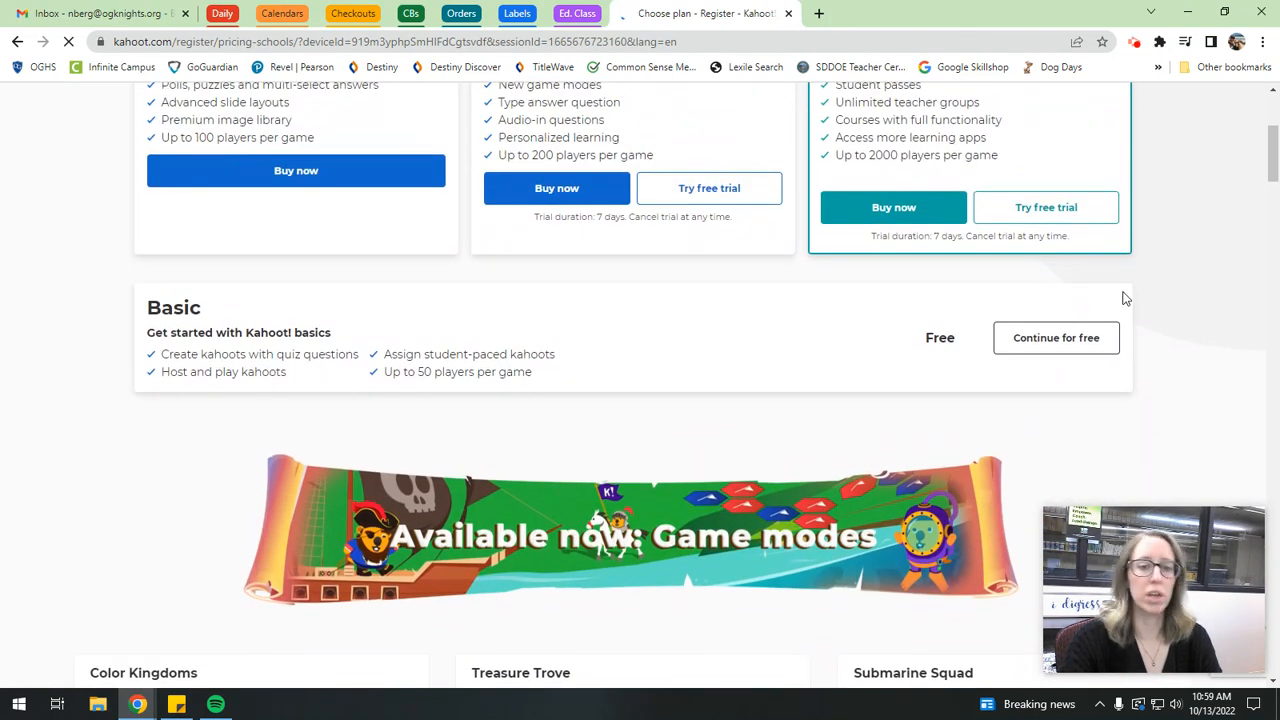
{"action": "left_click", "coordinate": [1000, 340]}
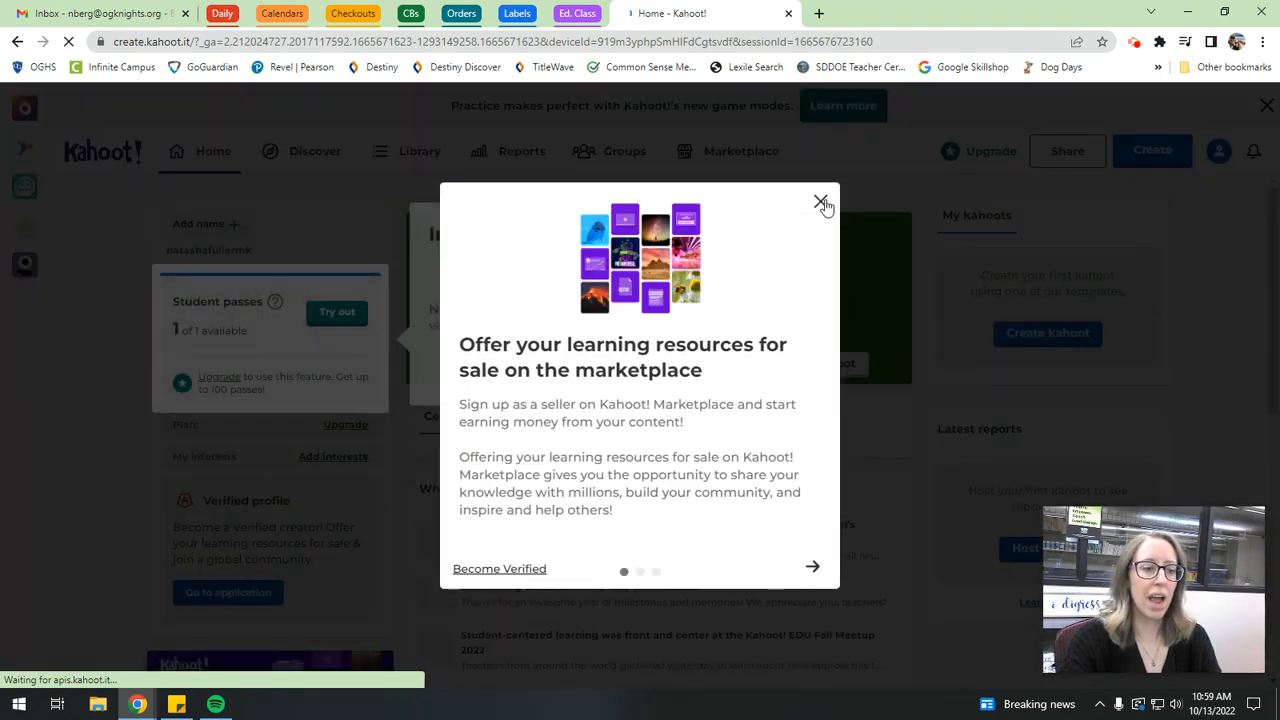
Dismiss the marketplace offer and the student passes introduction on the home page.
{"action": "left_click", "coordinate": [821, 203]}
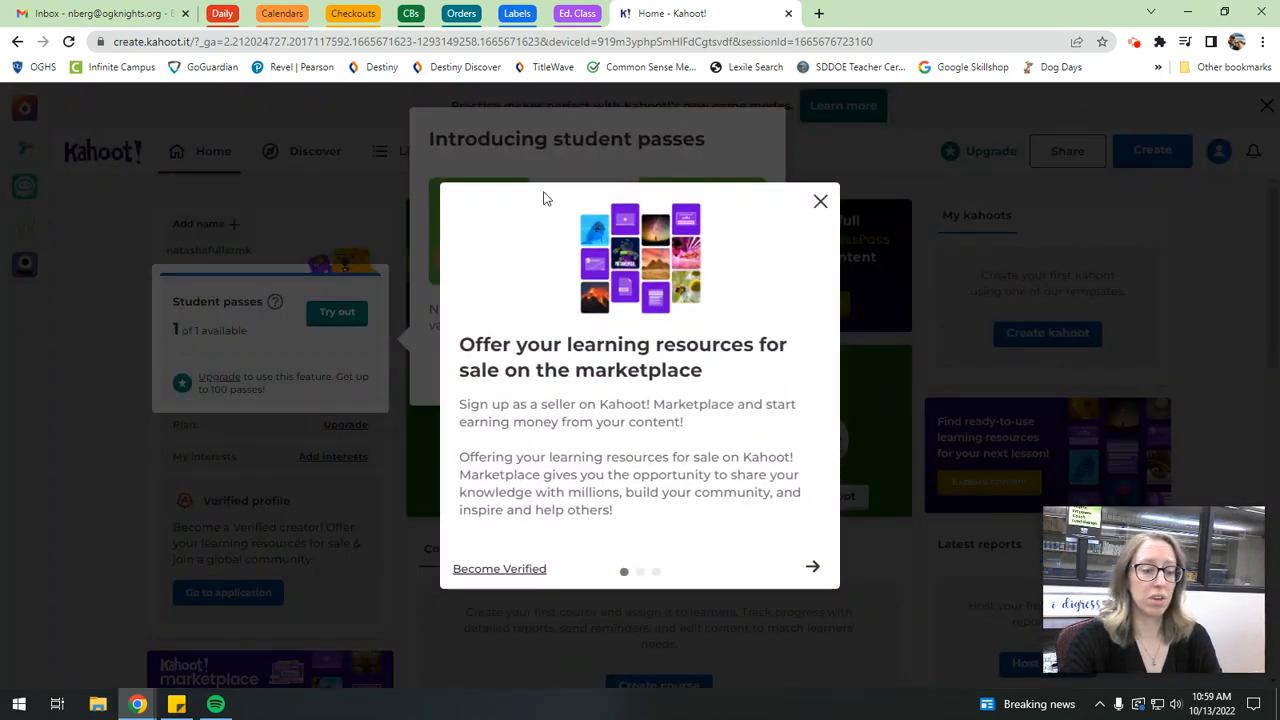
{"action": "left_click", "coordinate": [820, 201]}
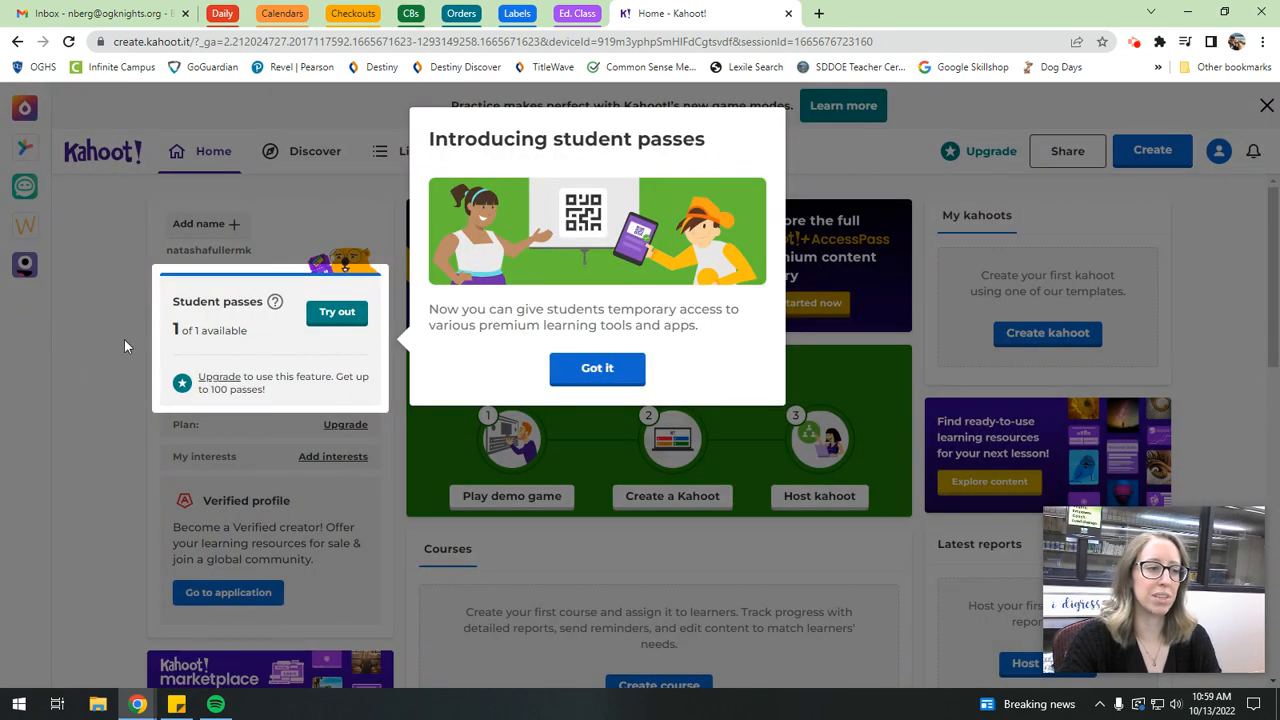
{"action": "left_click", "coordinate": [600, 372]}
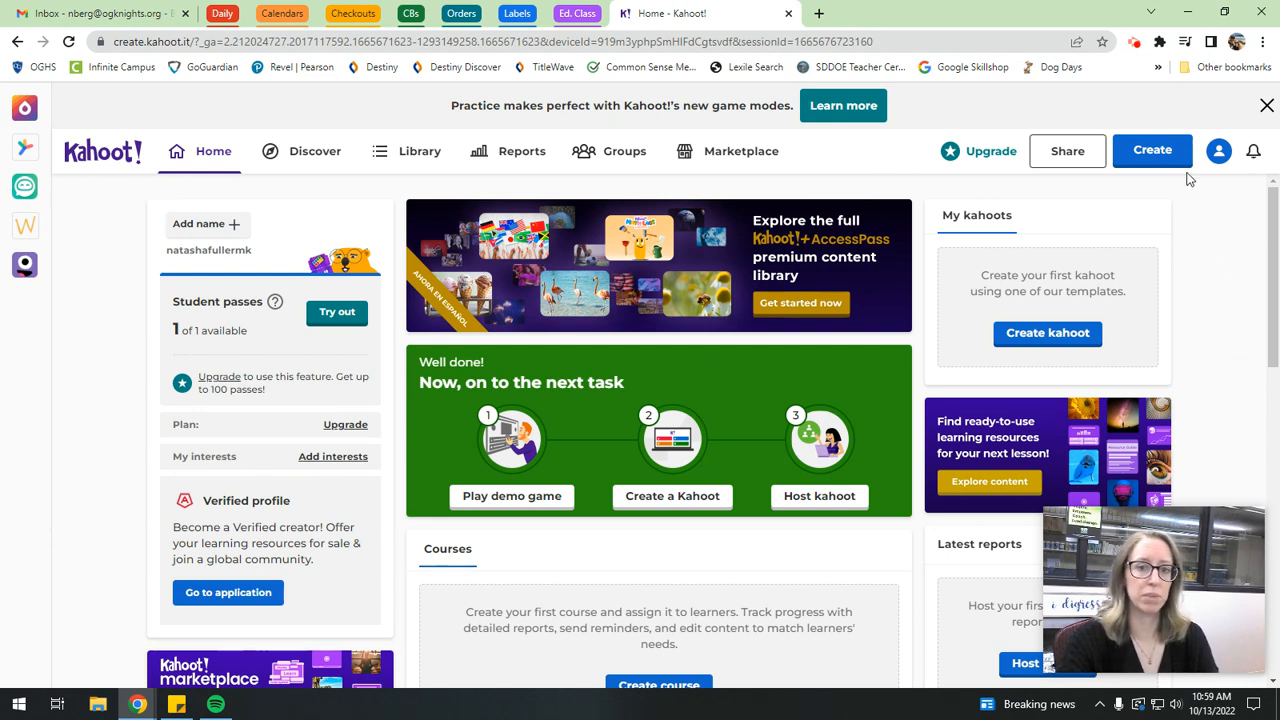
Create a new blank kahoot without using a template.
{"action": "left_click", "coordinate": [1155, 155]}
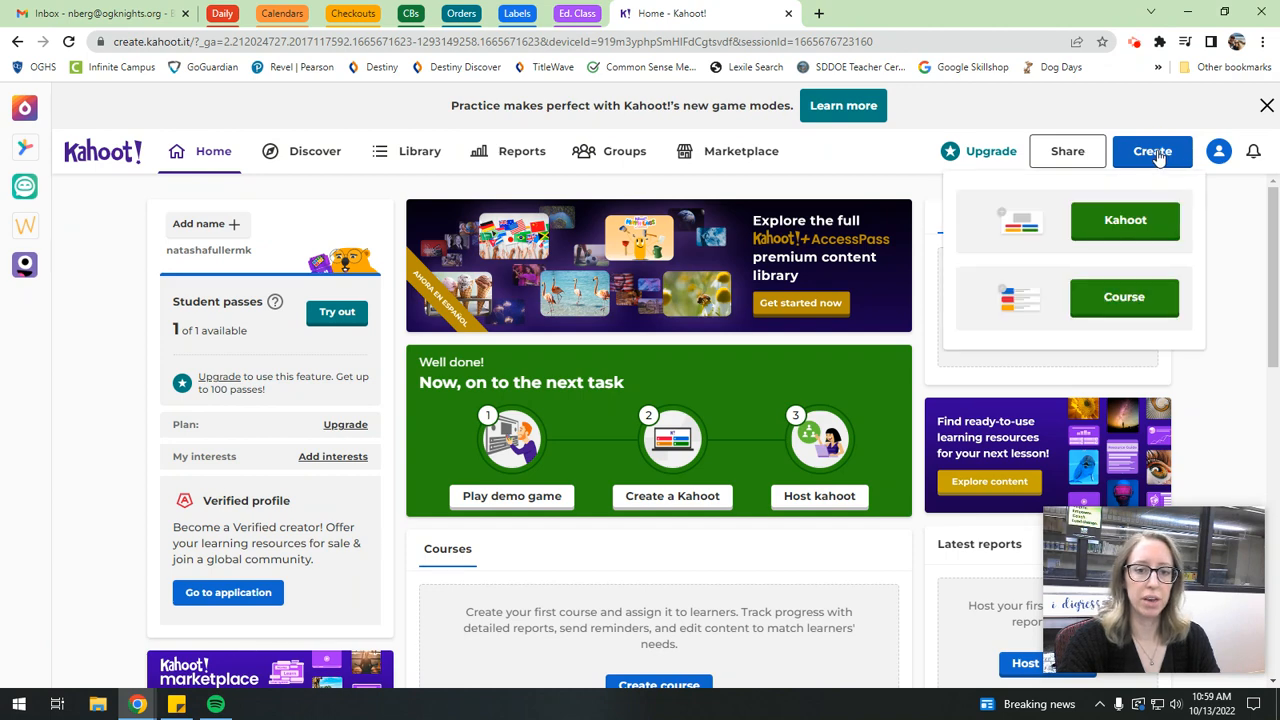
{"action": "left_click", "coordinate": [1118, 224]}
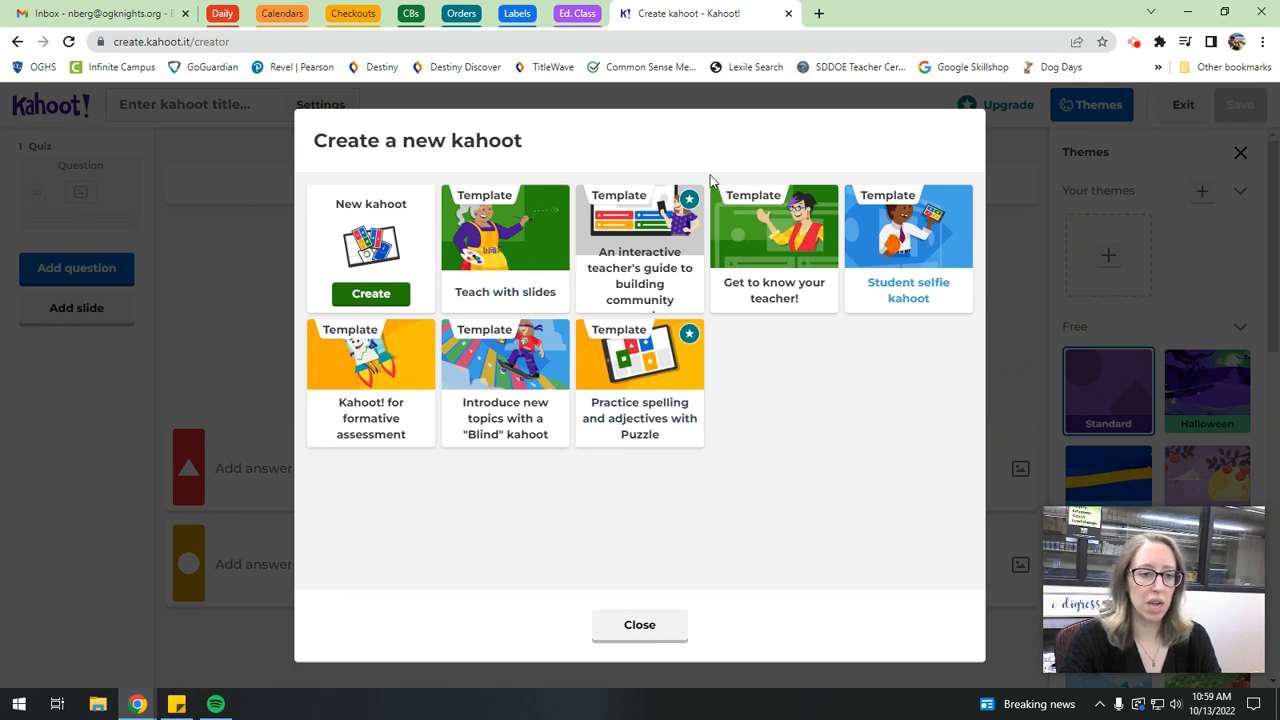
{"action": "left_click", "coordinate": [371, 294]}
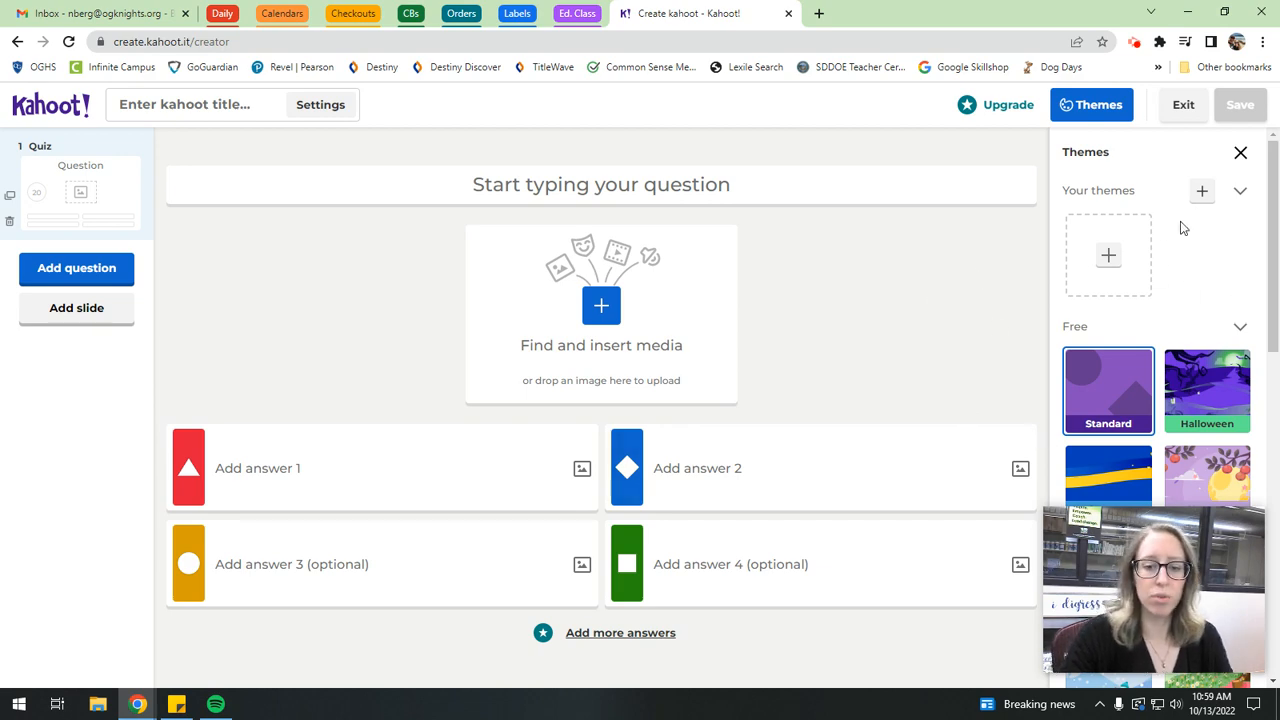
Browse the available themes and apply the free Halloween theme to the kahoot.
{"action": "scroll", "coordinate": [1193, 286], "scroll_direction": "down", "scroll_amount": 6}
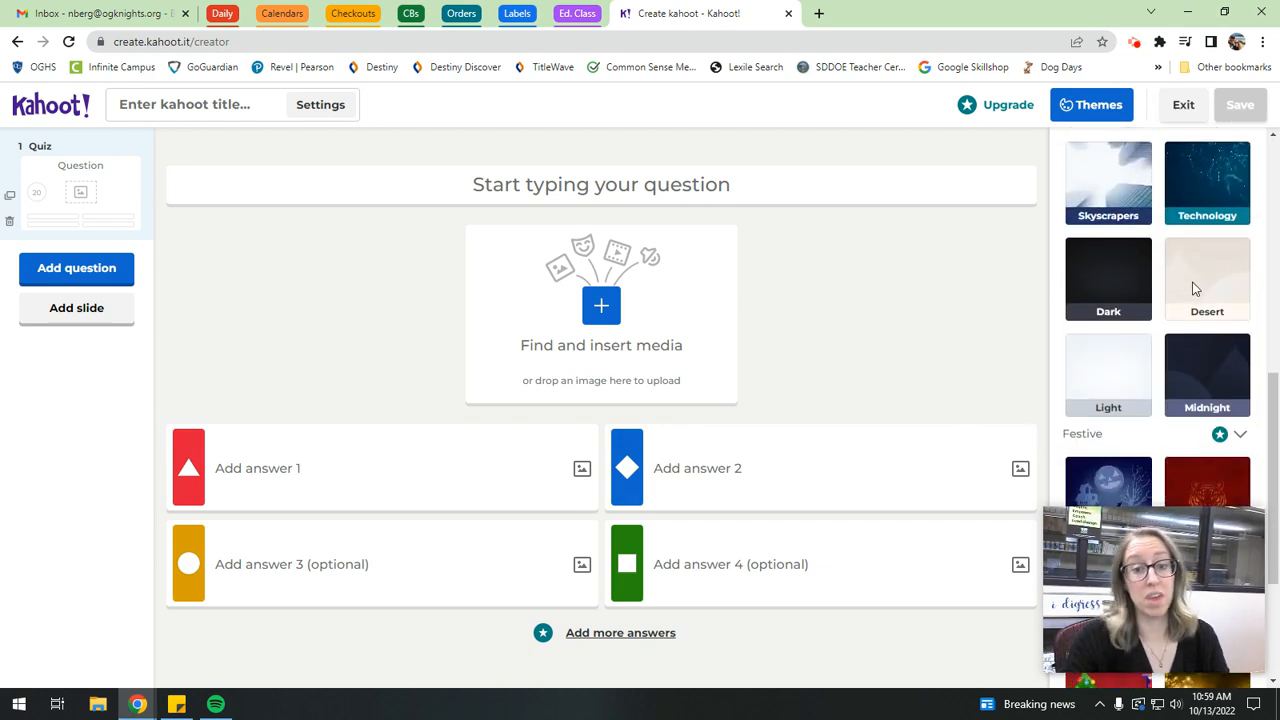
{"action": "scroll", "coordinate": [1193, 286], "scroll_direction": "up", "scroll_amount": 3}
{"action": "scroll", "coordinate": [1193, 286], "scroll_direction": "up", "scroll_amount": 2}
{"action": "left_click", "coordinate": [1226, 212]}
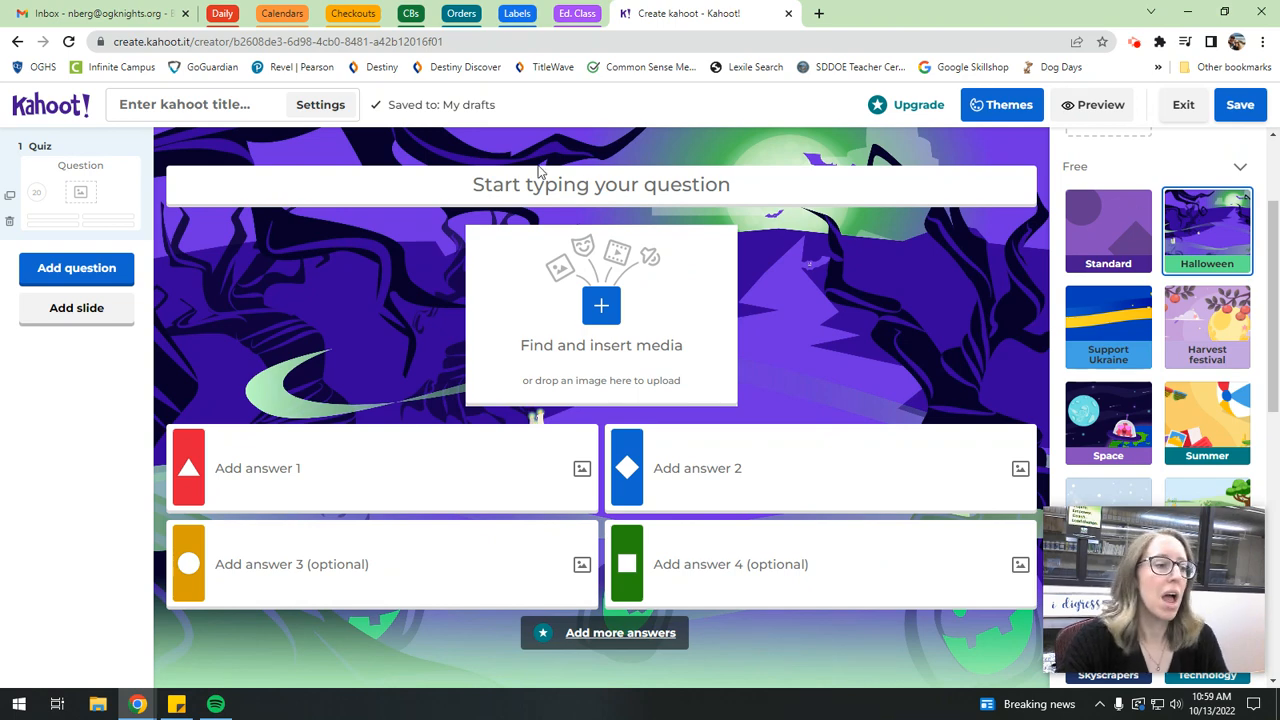
Enter the first quiz question, asking how old the teacher is, including the teacher's name.
{"action": "left_click", "coordinate": [717, 184]}
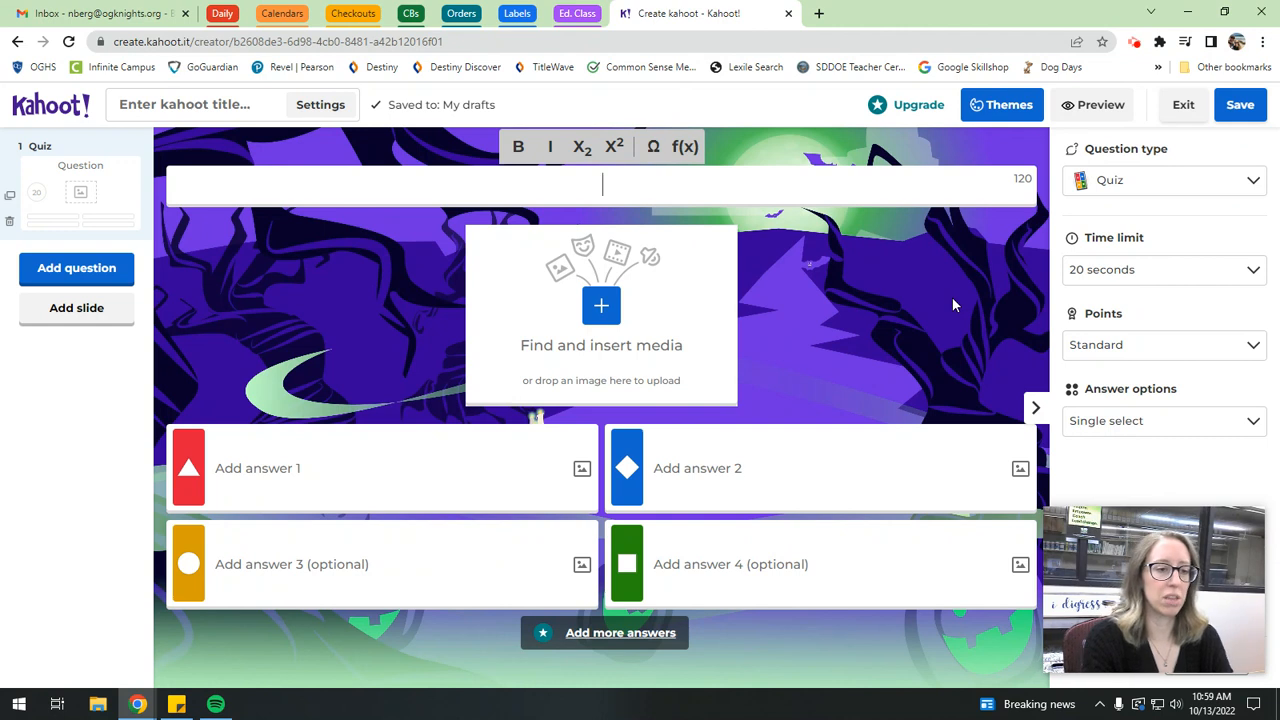
{"action": "type", "text": "How ol"}
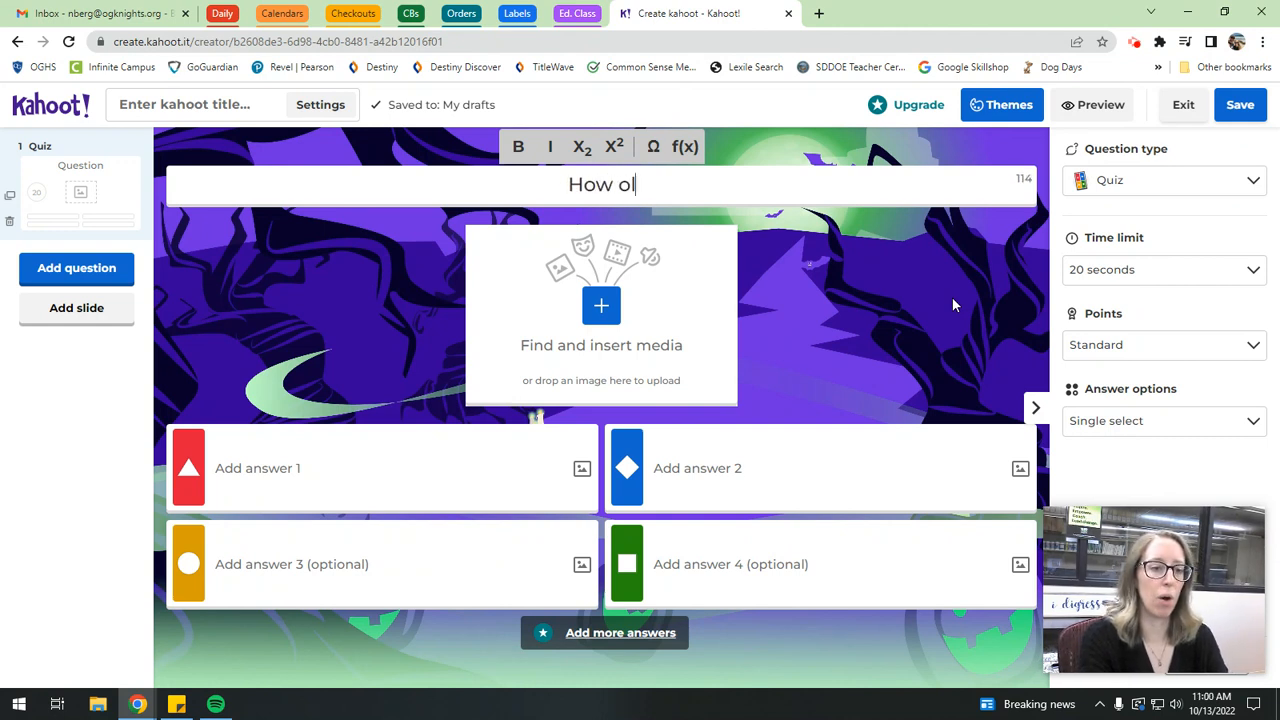
{"action": "type", "text": "d is Mrs. Berg?"}
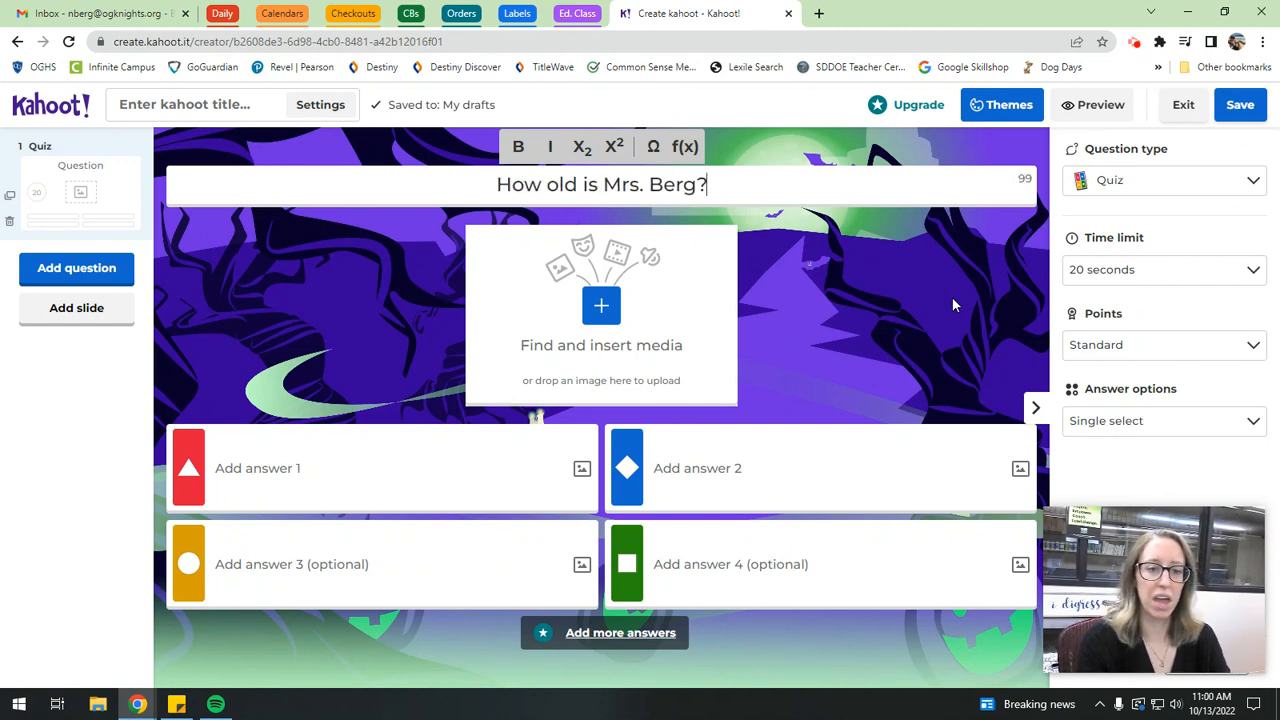
Fill in the four answer options with 30, 23, 35 and 45, in that order.
{"action": "left_click", "coordinate": [278, 477]}
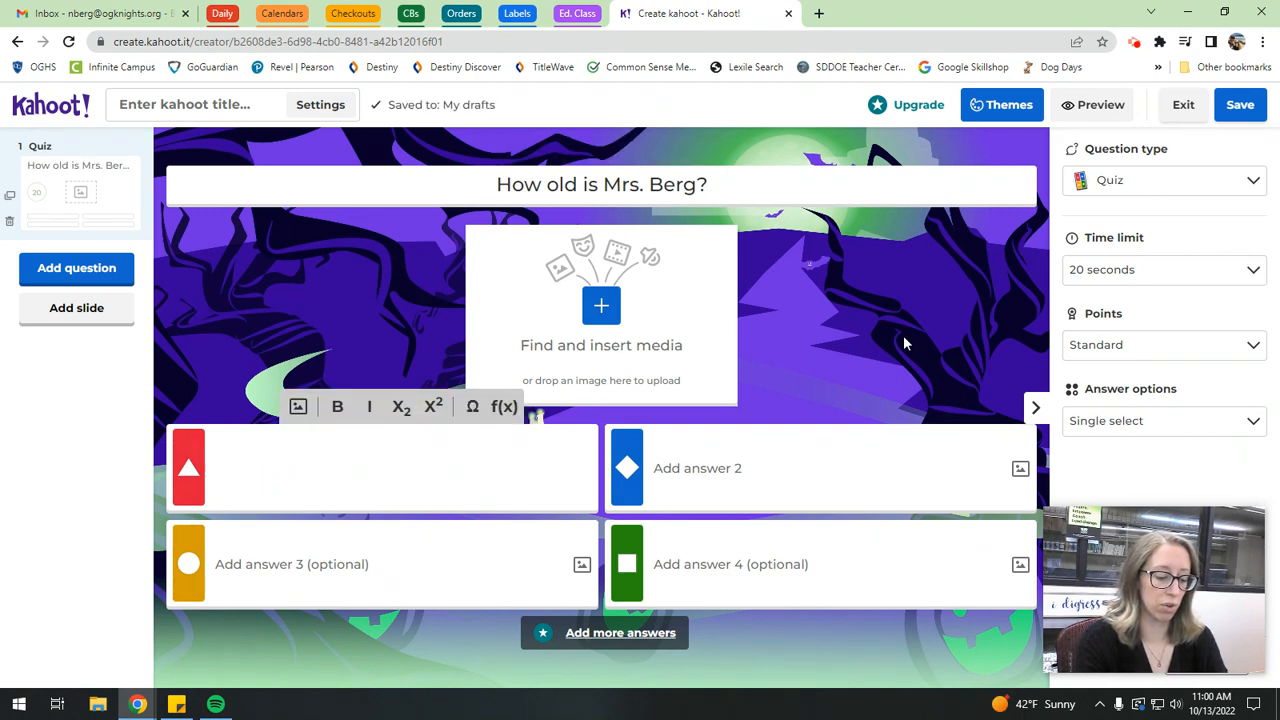
{"action": "type", "text": "30"}
{"action": "left_click", "coordinate": [733, 465]}
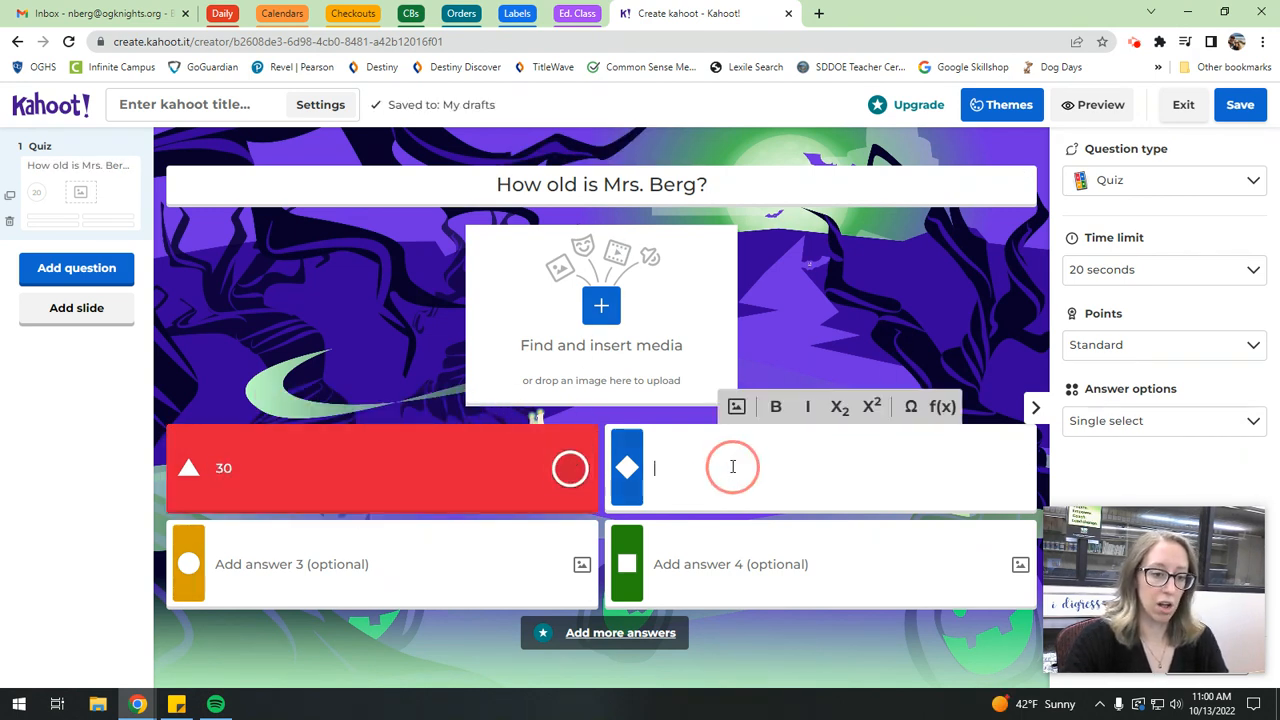
{"action": "type", "text": "23"}
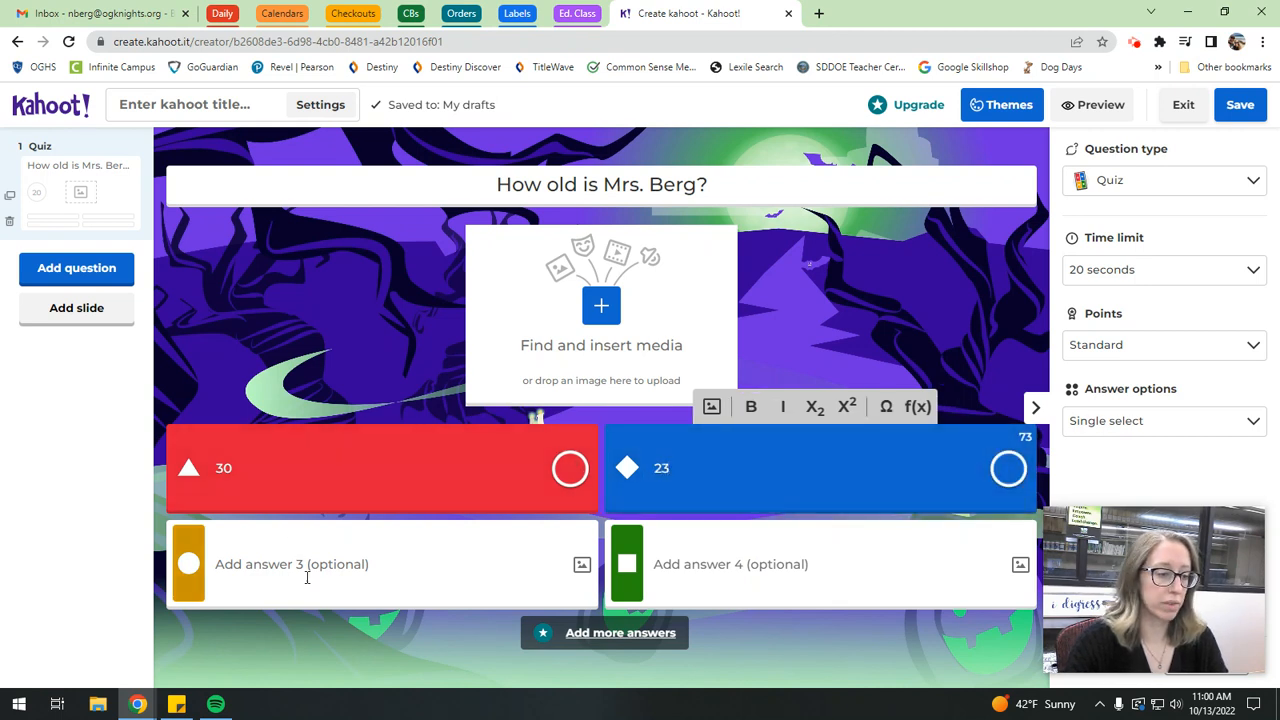
{"action": "left_click", "coordinate": [308, 574]}
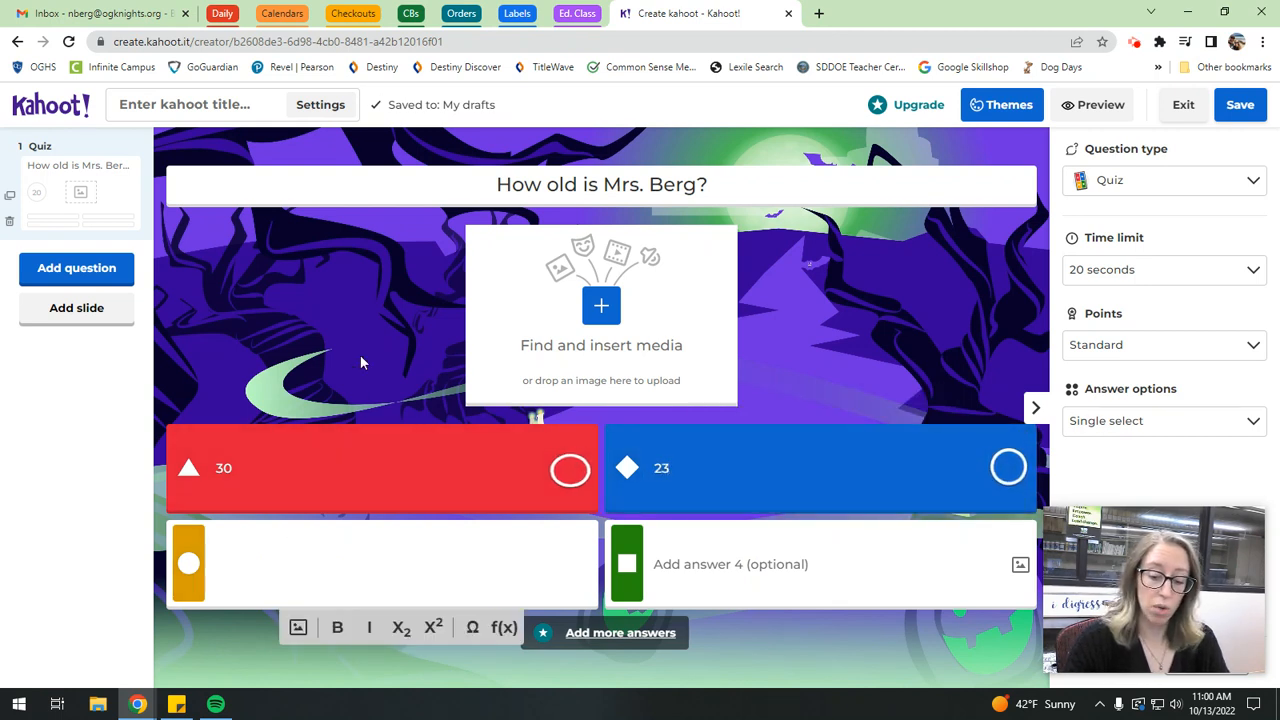
{"action": "type", "text": "35"}
{"action": "left_click", "coordinate": [726, 571]}
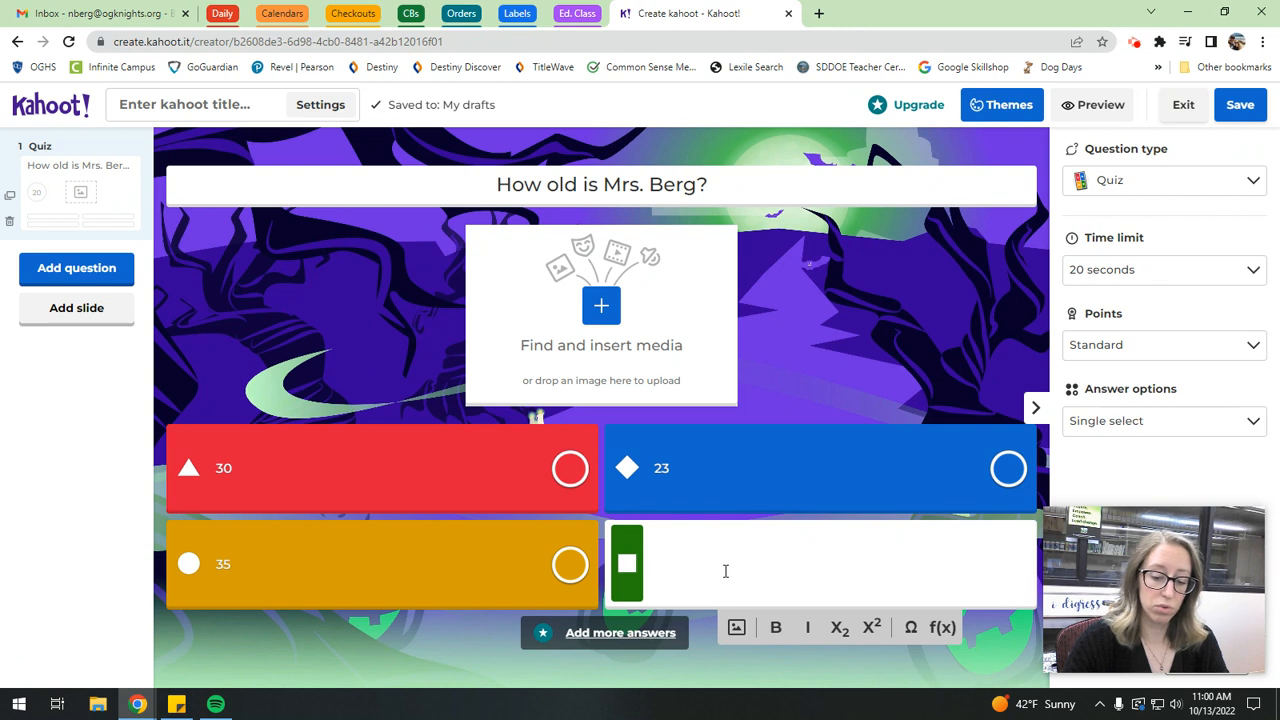
{"action": "type", "text": "45"}
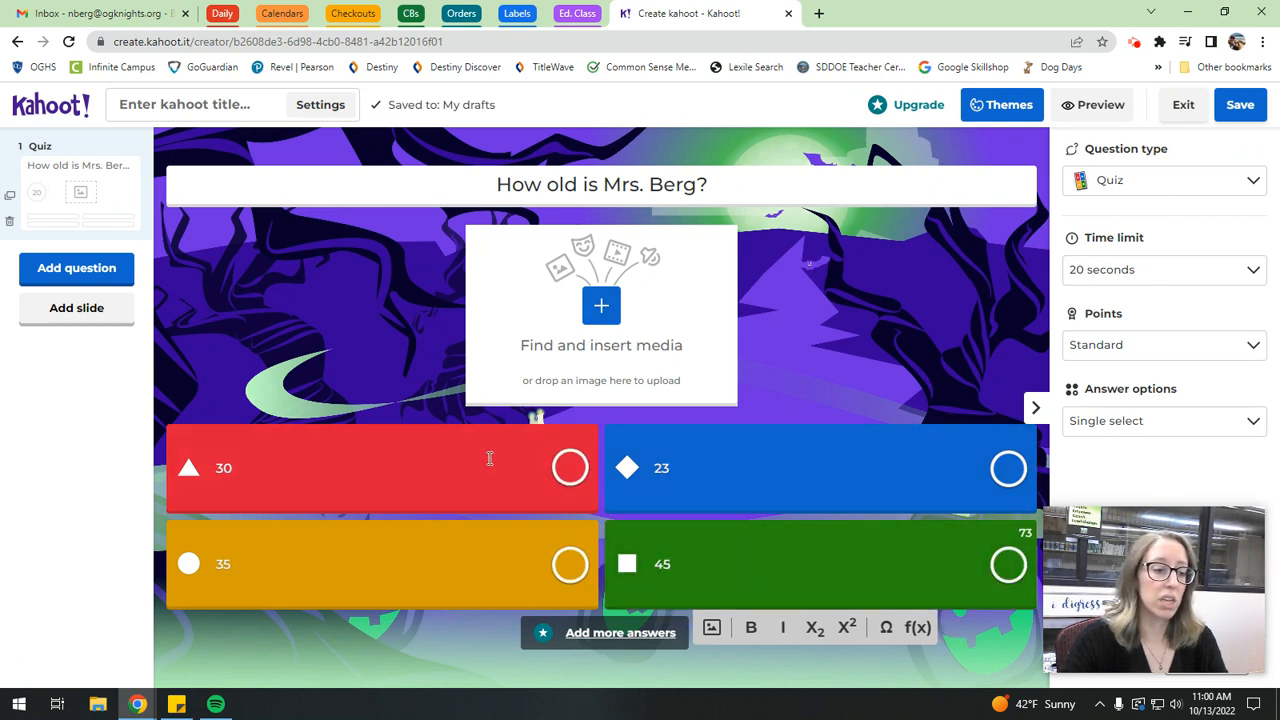
Mark 30 as the correct answer, briefly marking 35 as a second correct answer and unmarking it.
{"action": "left_click", "coordinate": [570, 468]}
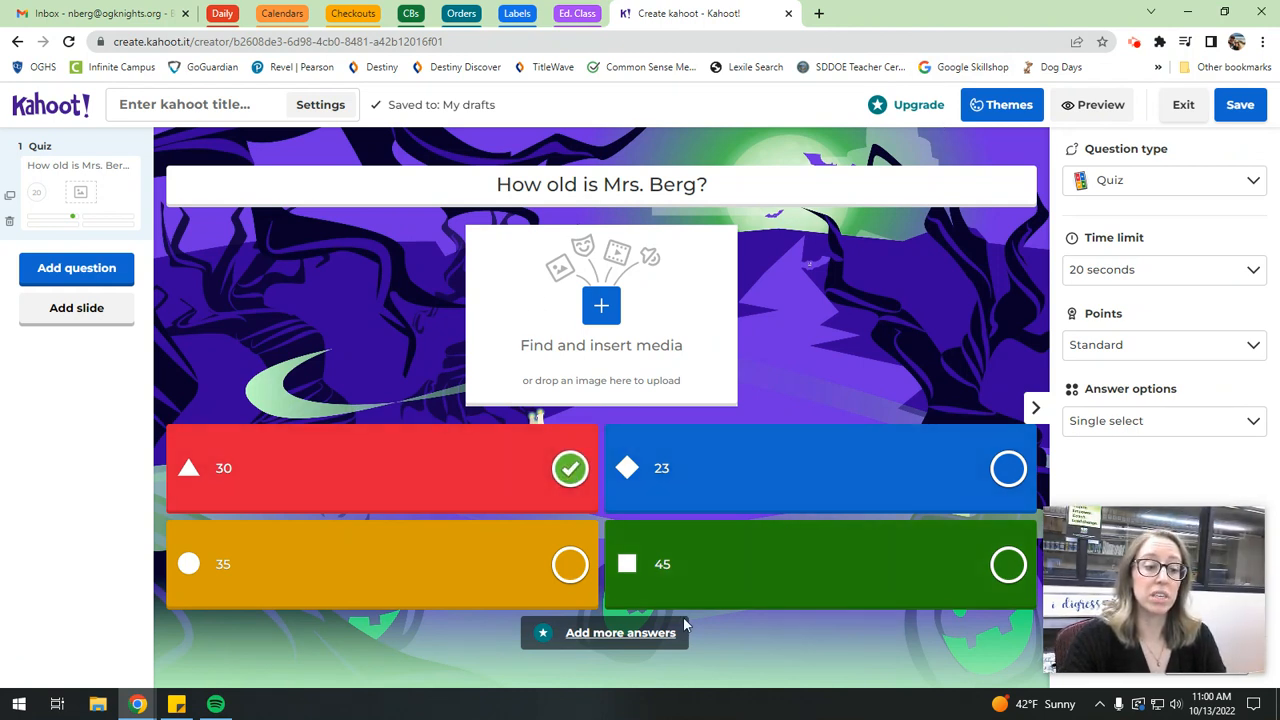
{"action": "left_click", "coordinate": [570, 564]}
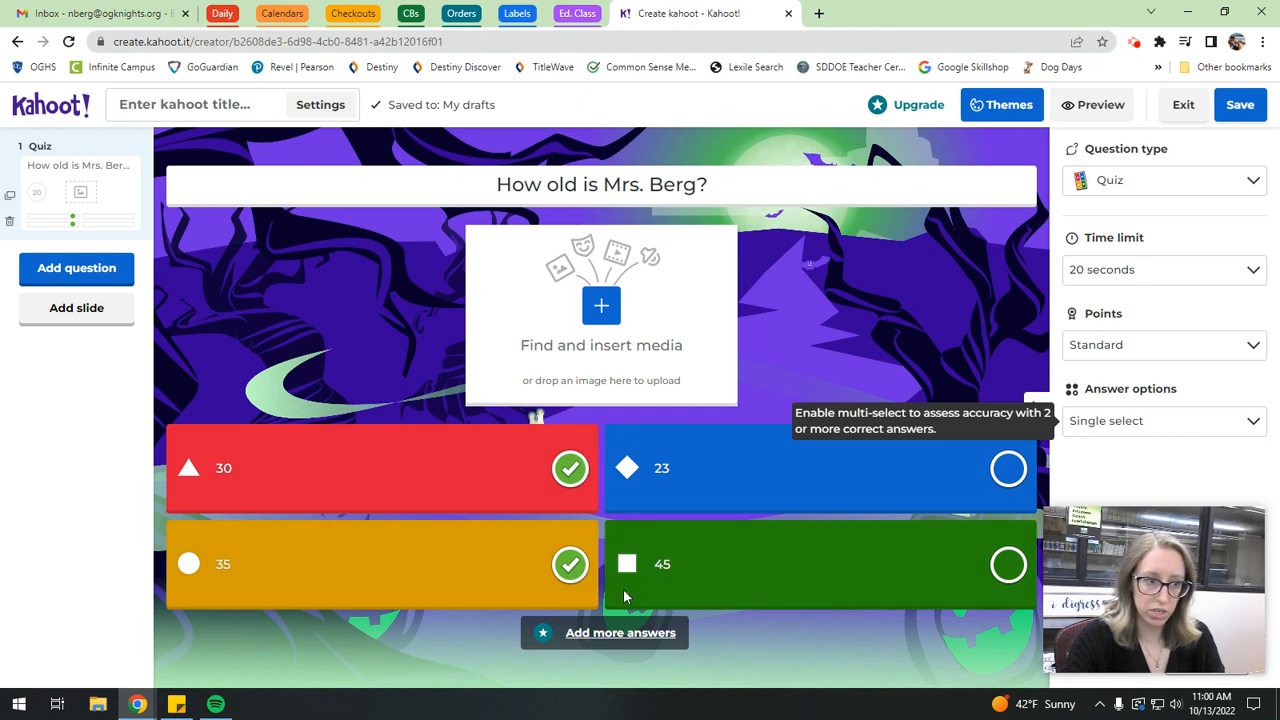
{"action": "left_click", "coordinate": [570, 564]}
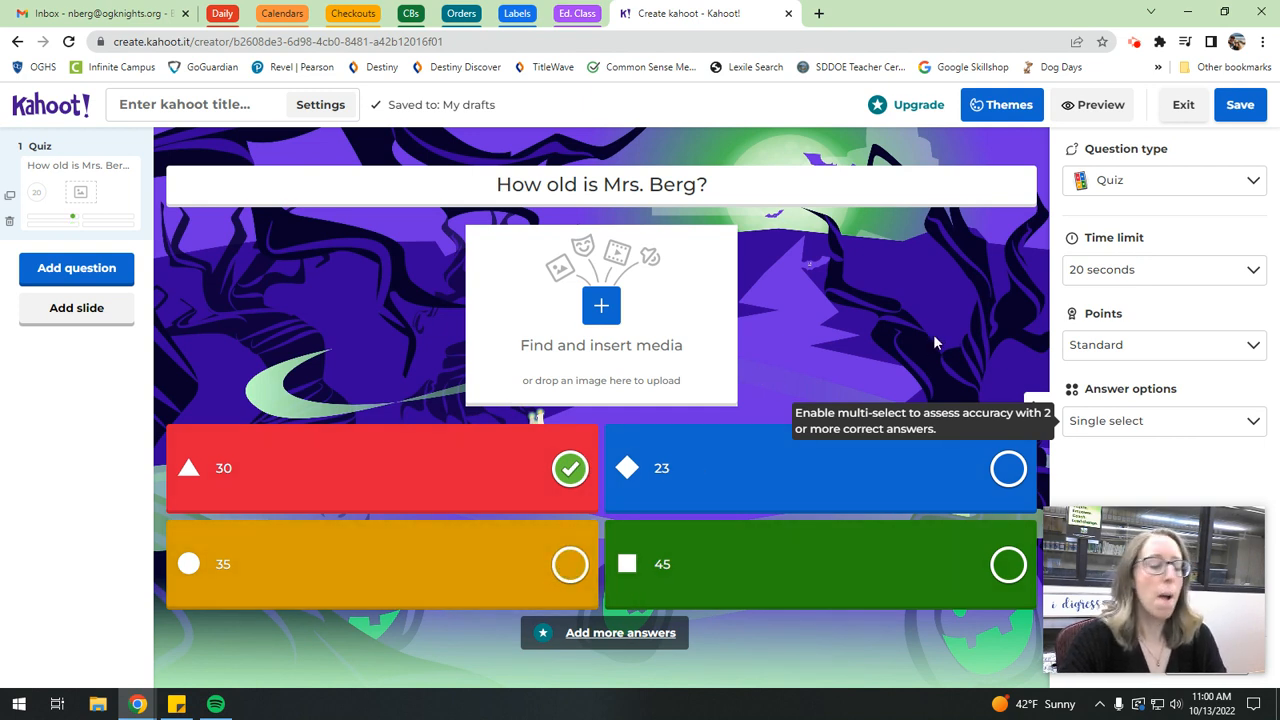
Search the GIF media library for "hocus pocus" and insert the GIF of the three witches into the question.
{"action": "left_click", "coordinate": [601, 310]}
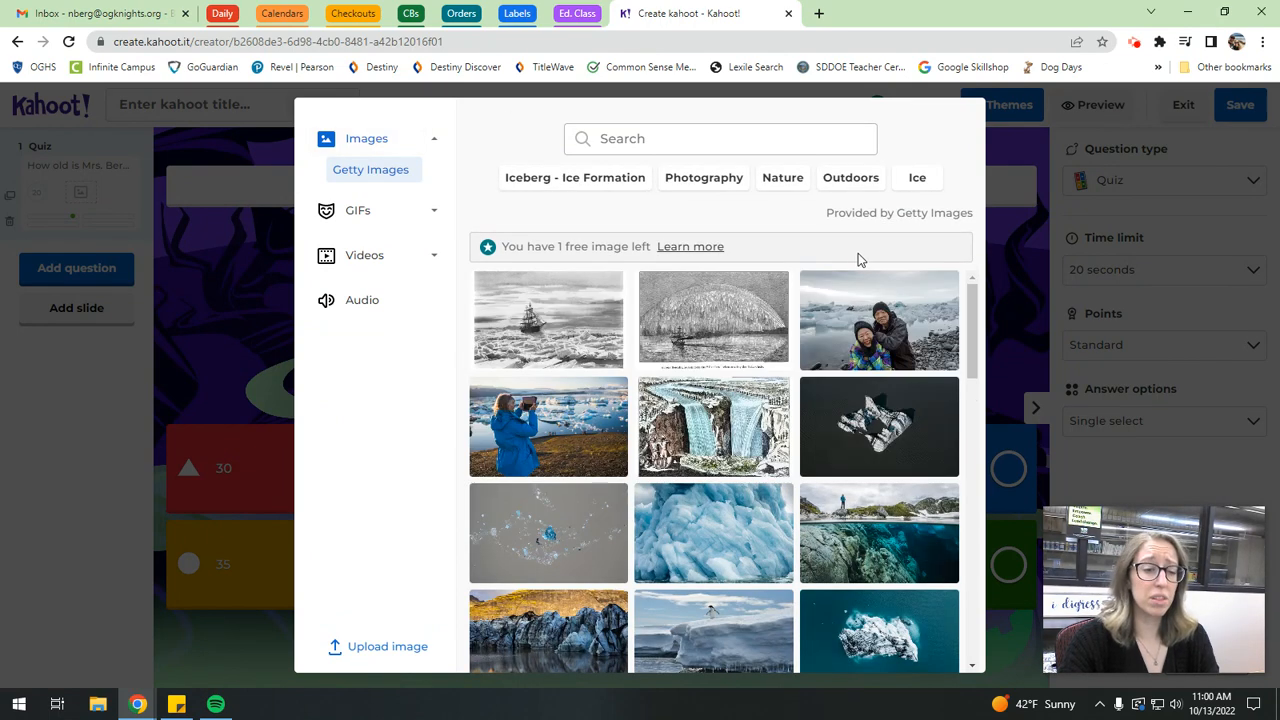
{"action": "scroll", "coordinate": [713, 470], "scroll_direction": "down", "scroll_amount": 6}
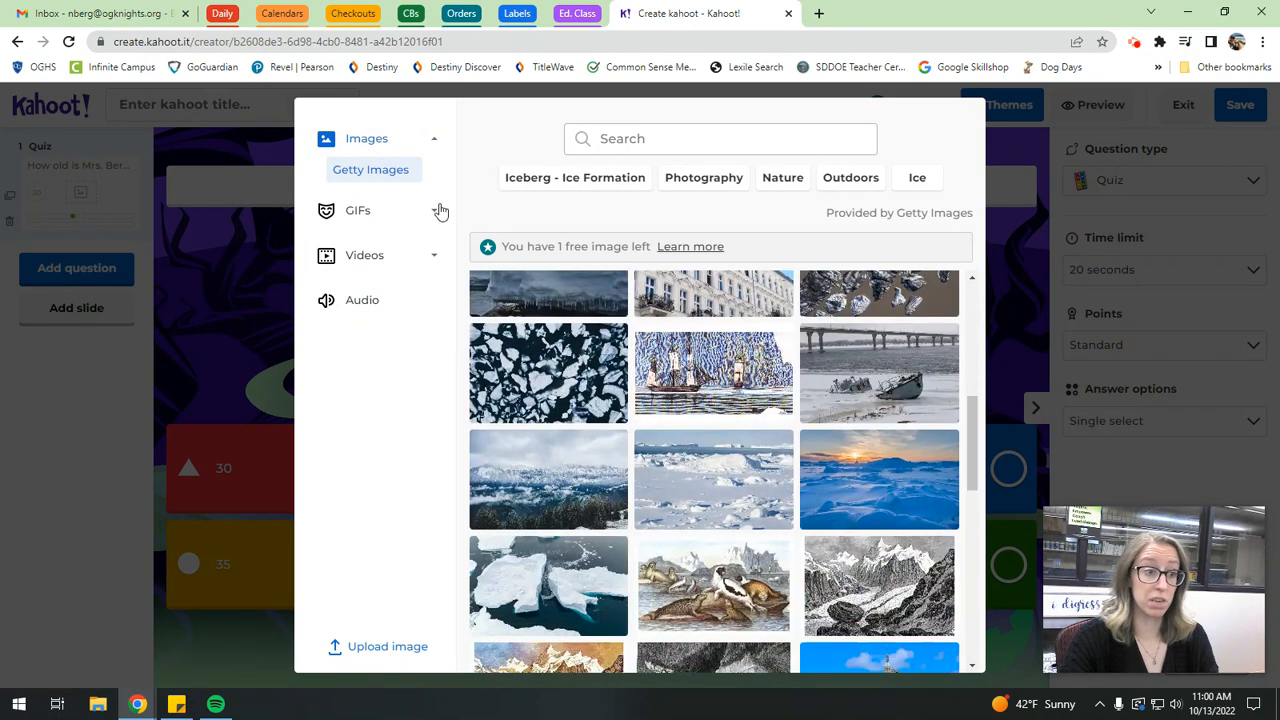
{"action": "left_click", "coordinate": [394, 213]}
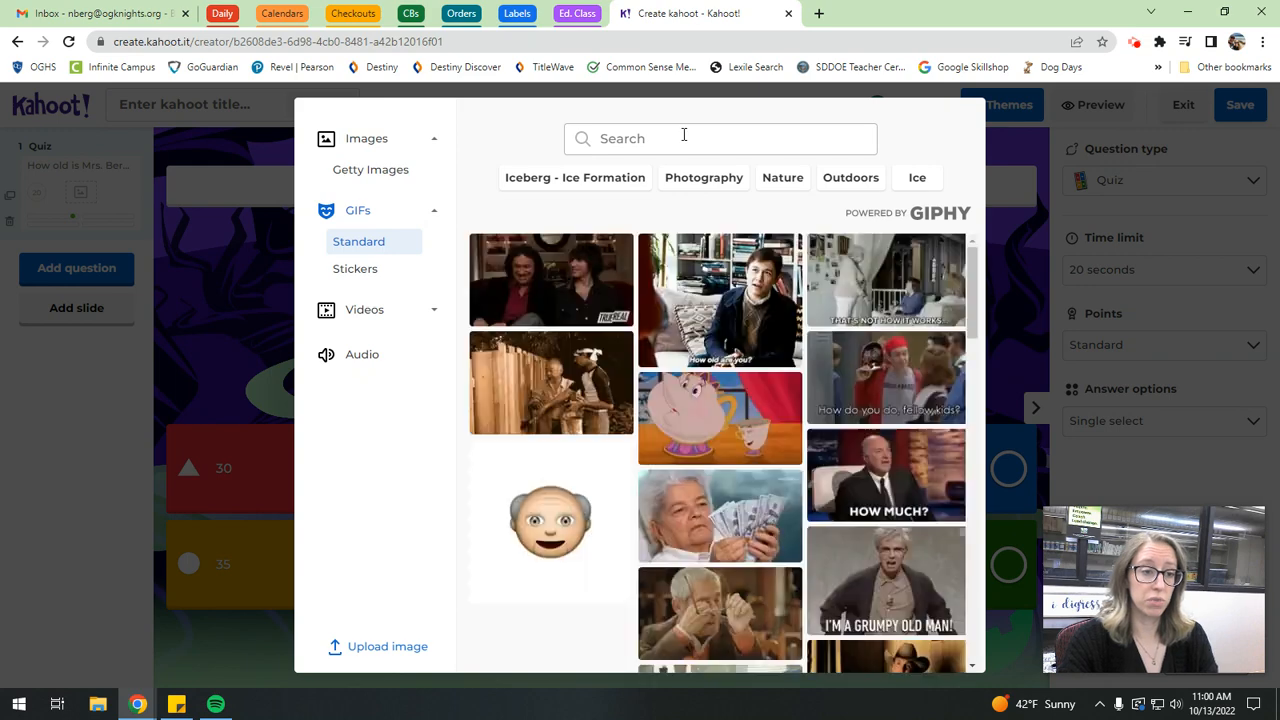
{"action": "type", "text": "hocus pocus"}
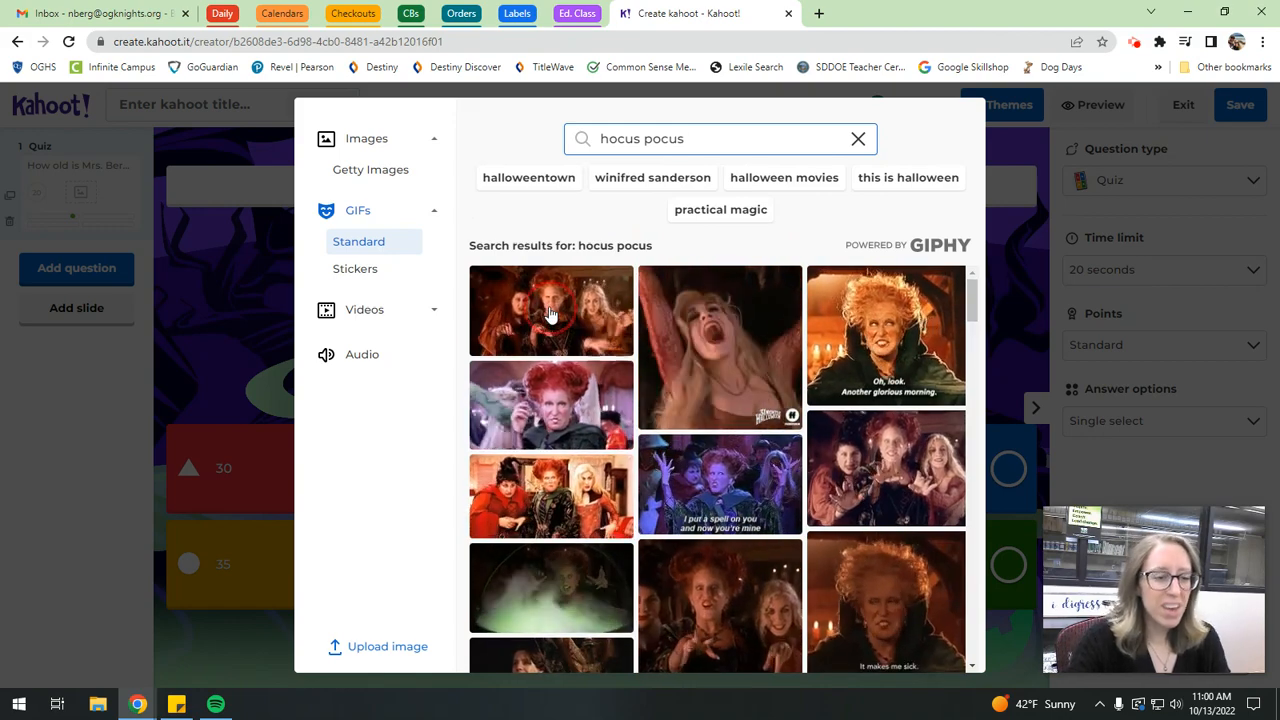
{"action": "left_click", "coordinate": [550, 315]}
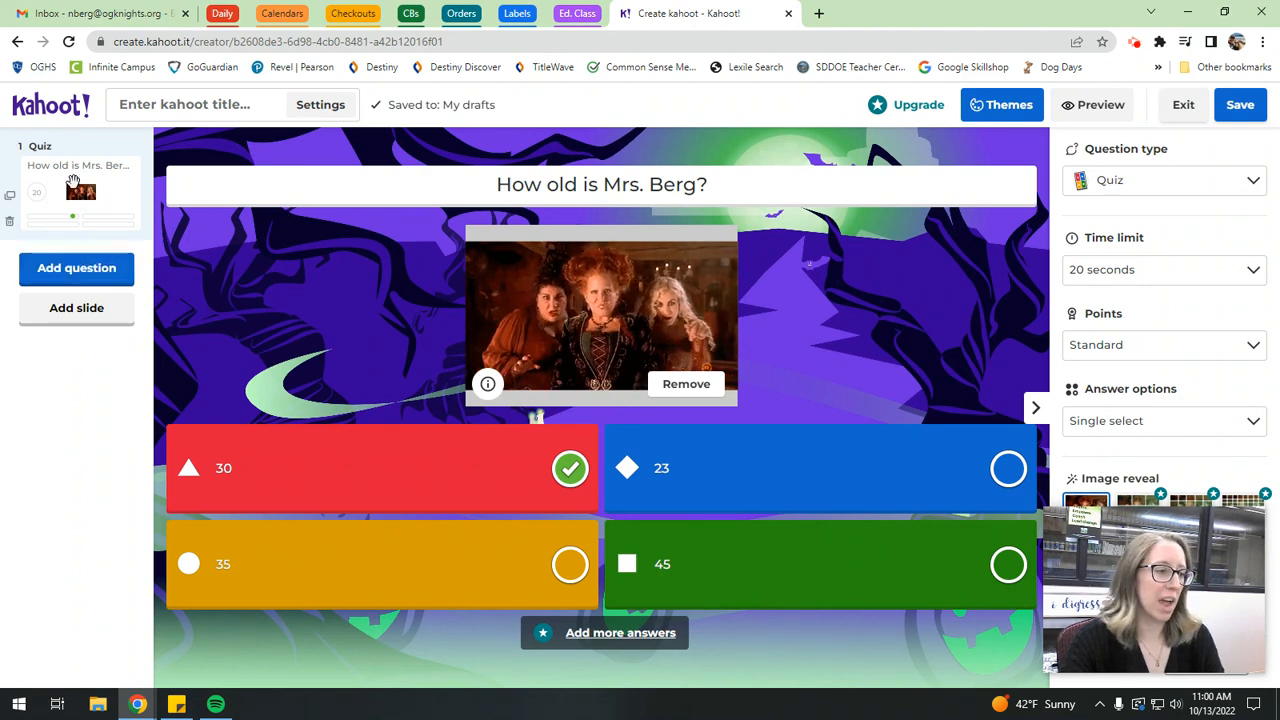
Look over the question types that can be added, and save the kahoot with the title "Practice".
{"action": "left_click", "coordinate": [86, 276]}
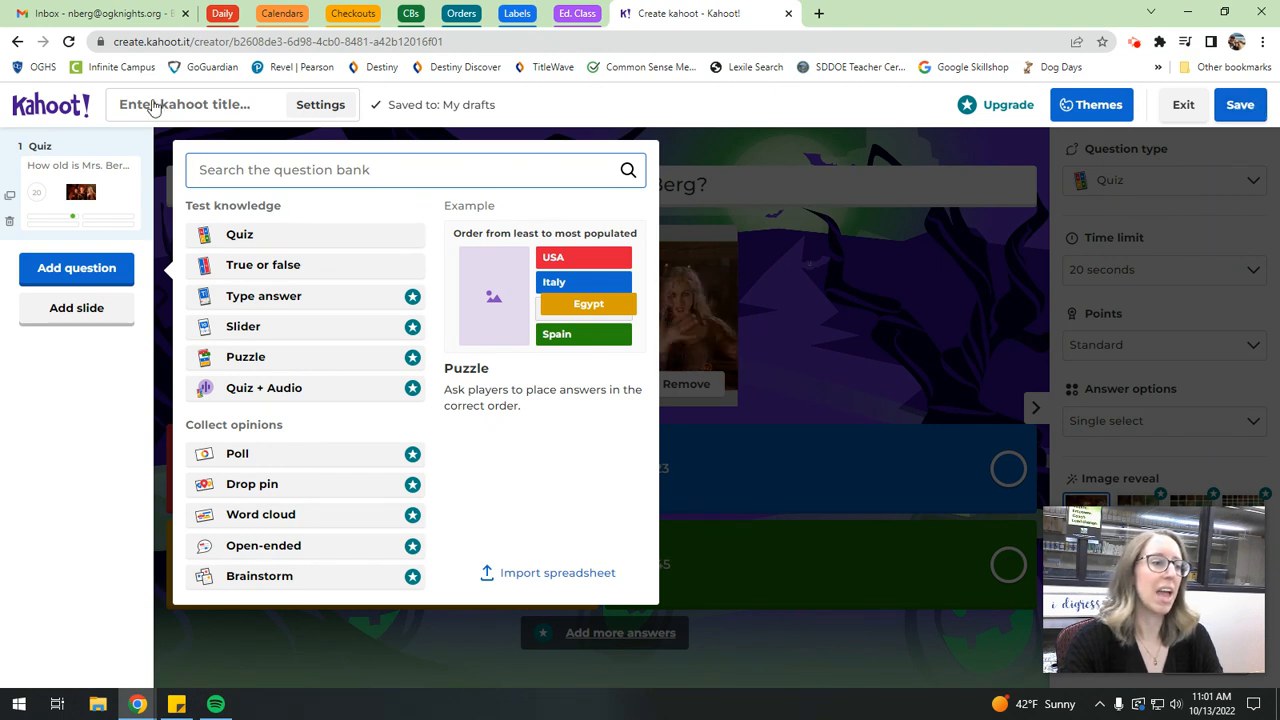
{"action": "left_click", "coordinate": [212, 110]}
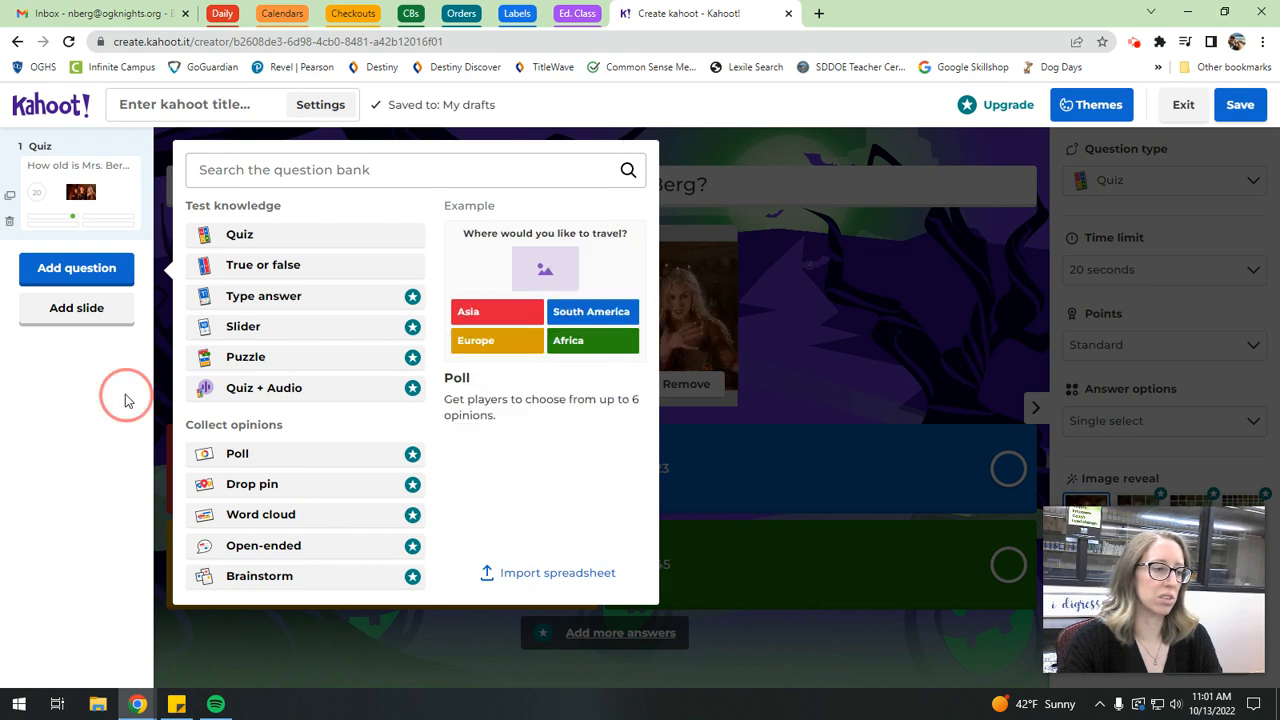
{"action": "left_click", "coordinate": [1242, 106]}
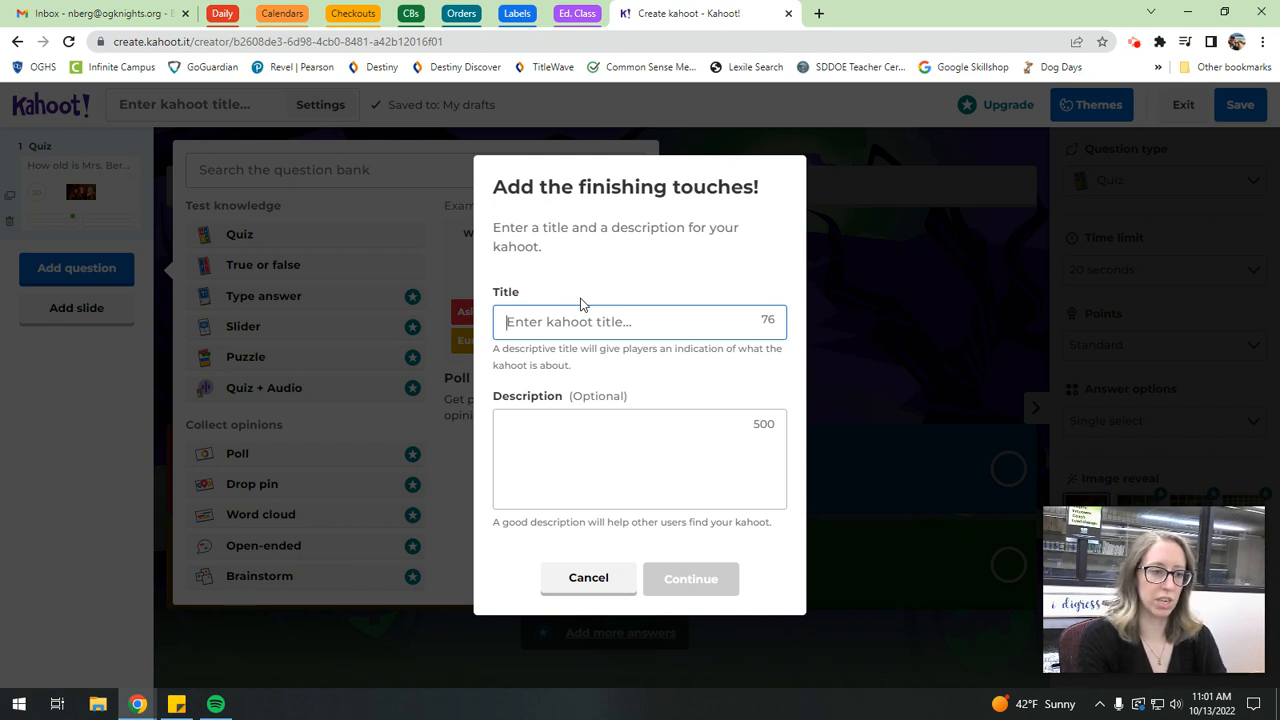
{"action": "type", "text": "Practice"}
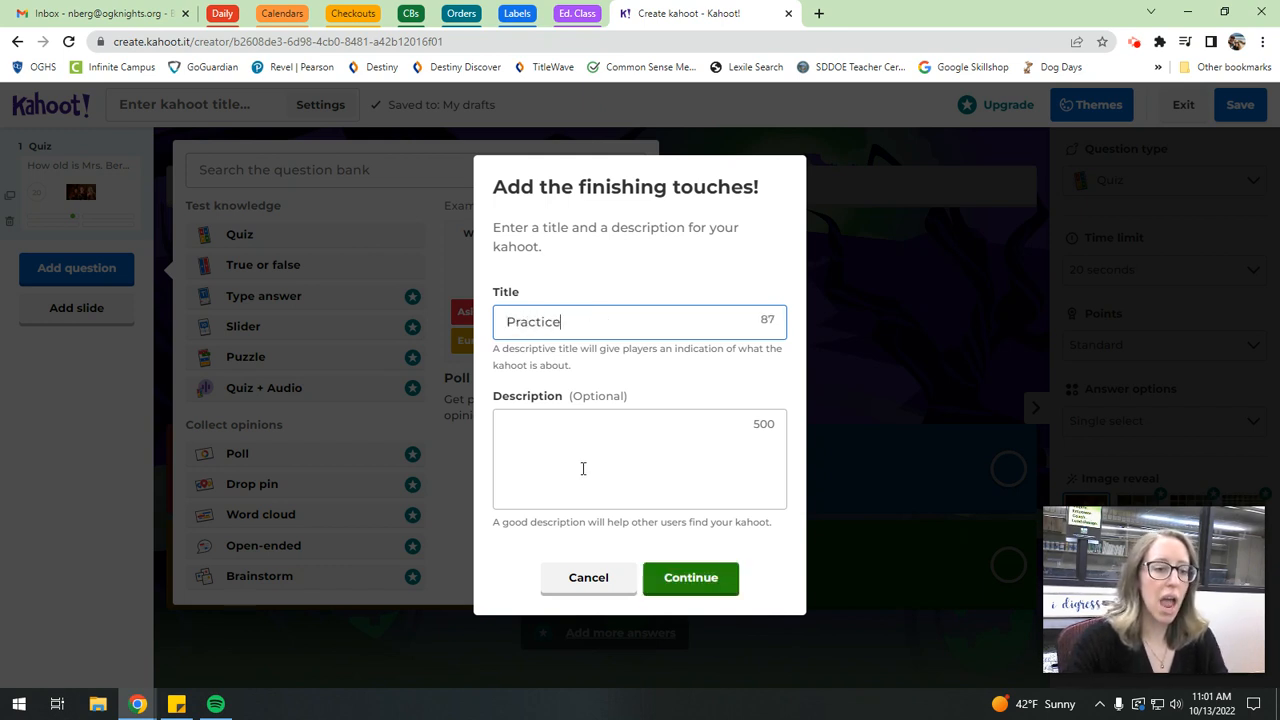
{"action": "left_click", "coordinate": [712, 586]}
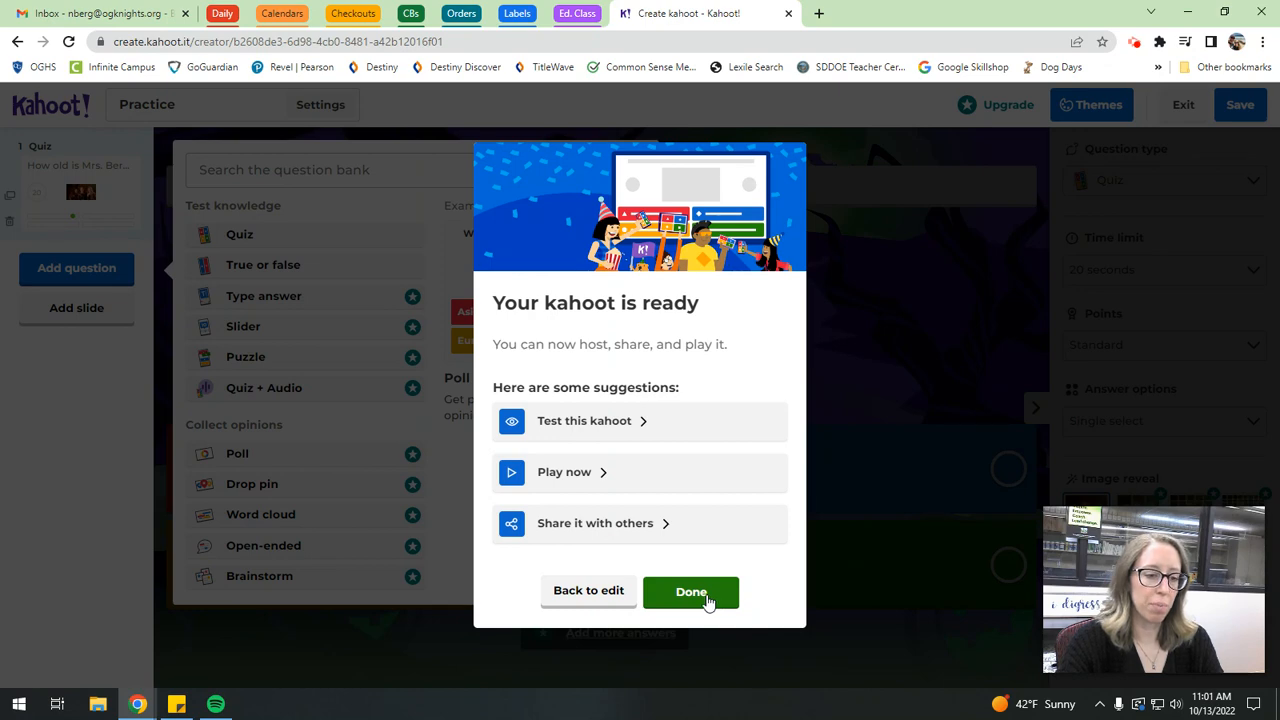
{"action": "left_click", "coordinate": [691, 592]}
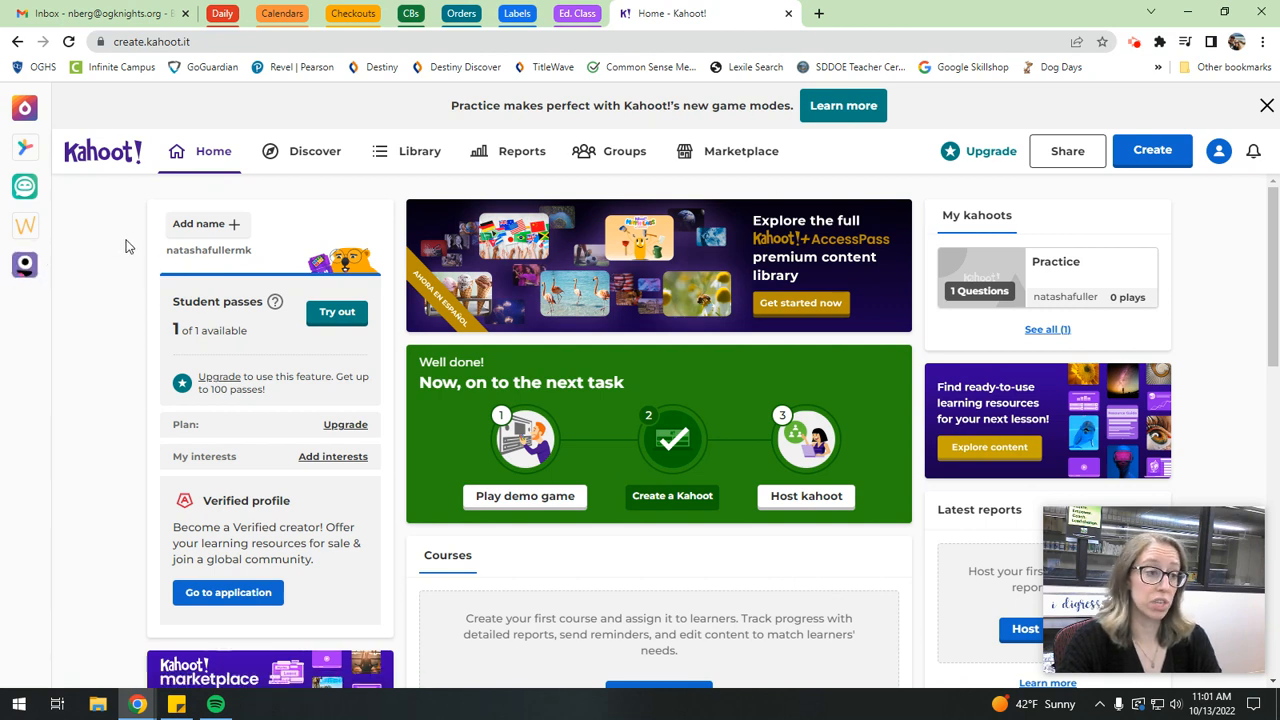
Find the Practice kahoot in the library and copy its share link.
{"action": "left_click", "coordinate": [402, 150]}
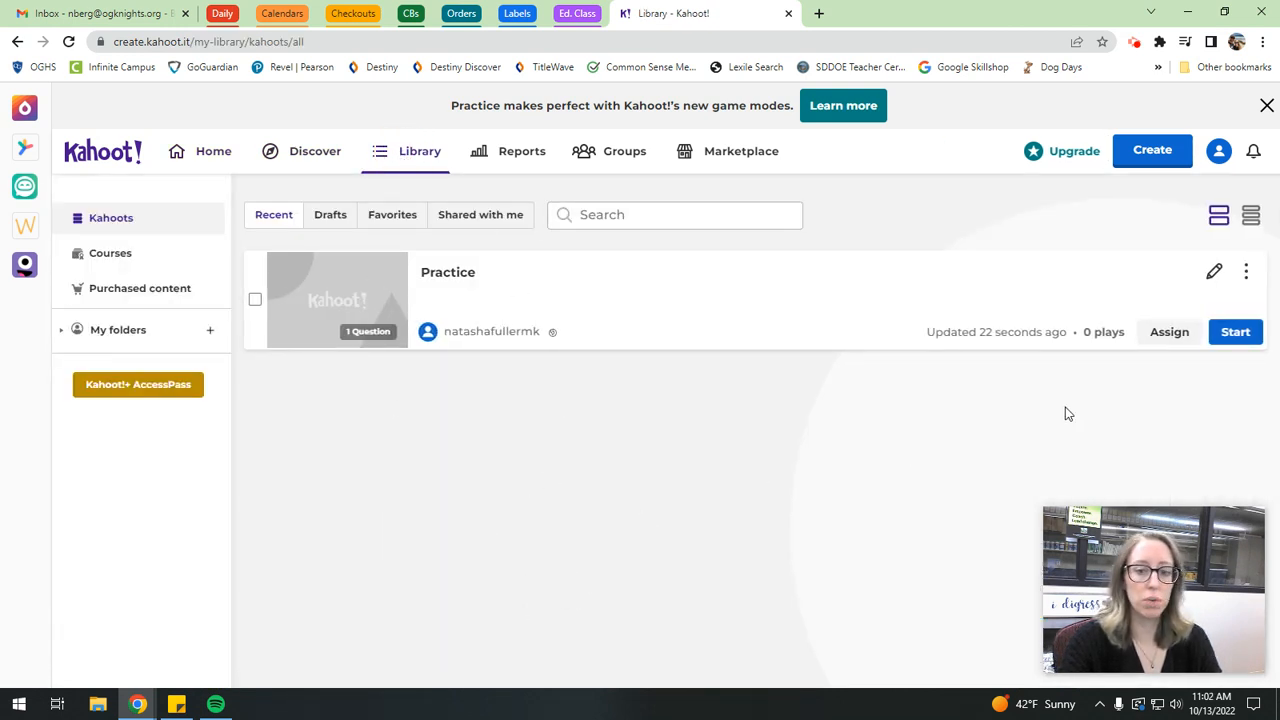
{"action": "left_click", "coordinate": [1247, 273]}
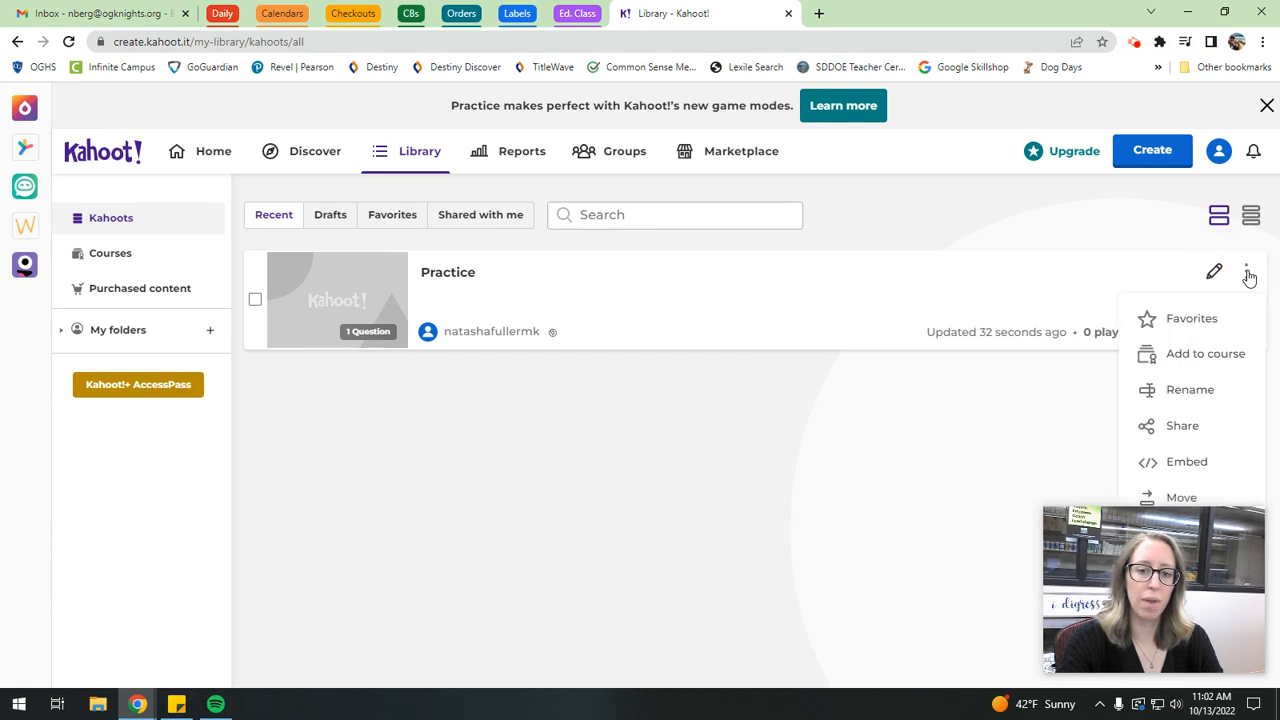
{"action": "left_click", "coordinate": [1186, 425]}
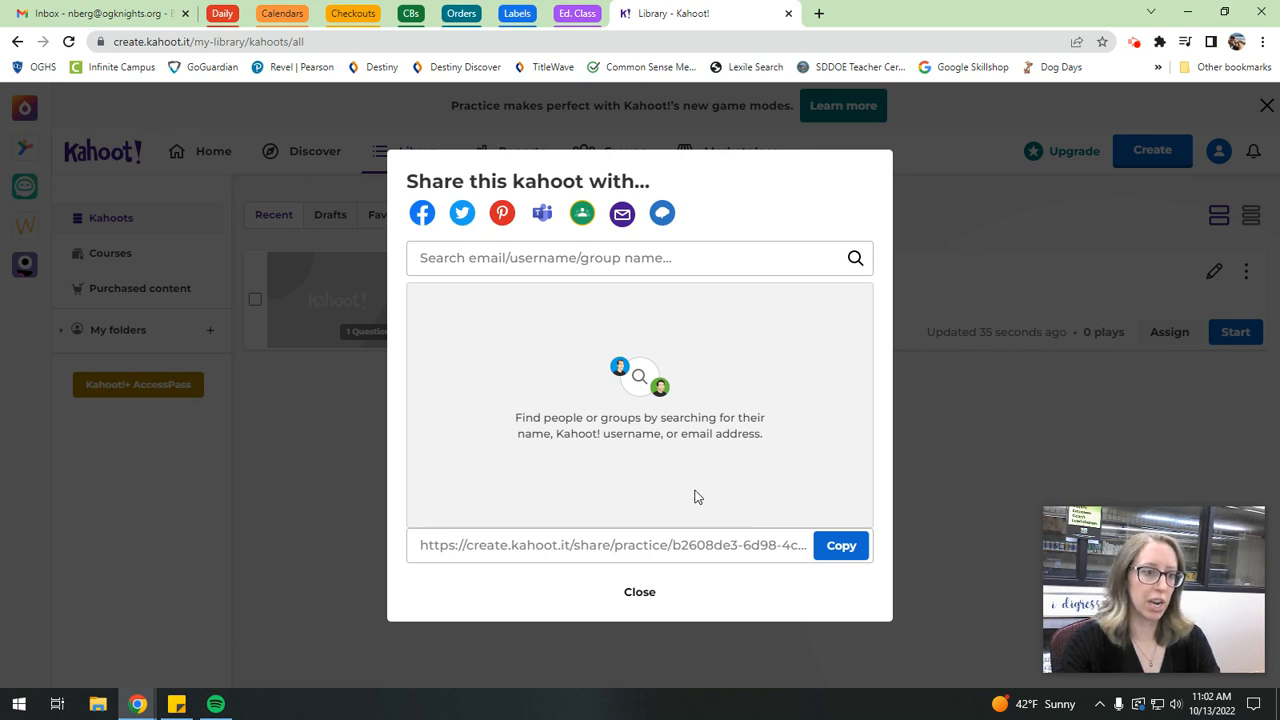
{"action": "left_click", "coordinate": [853, 552]}
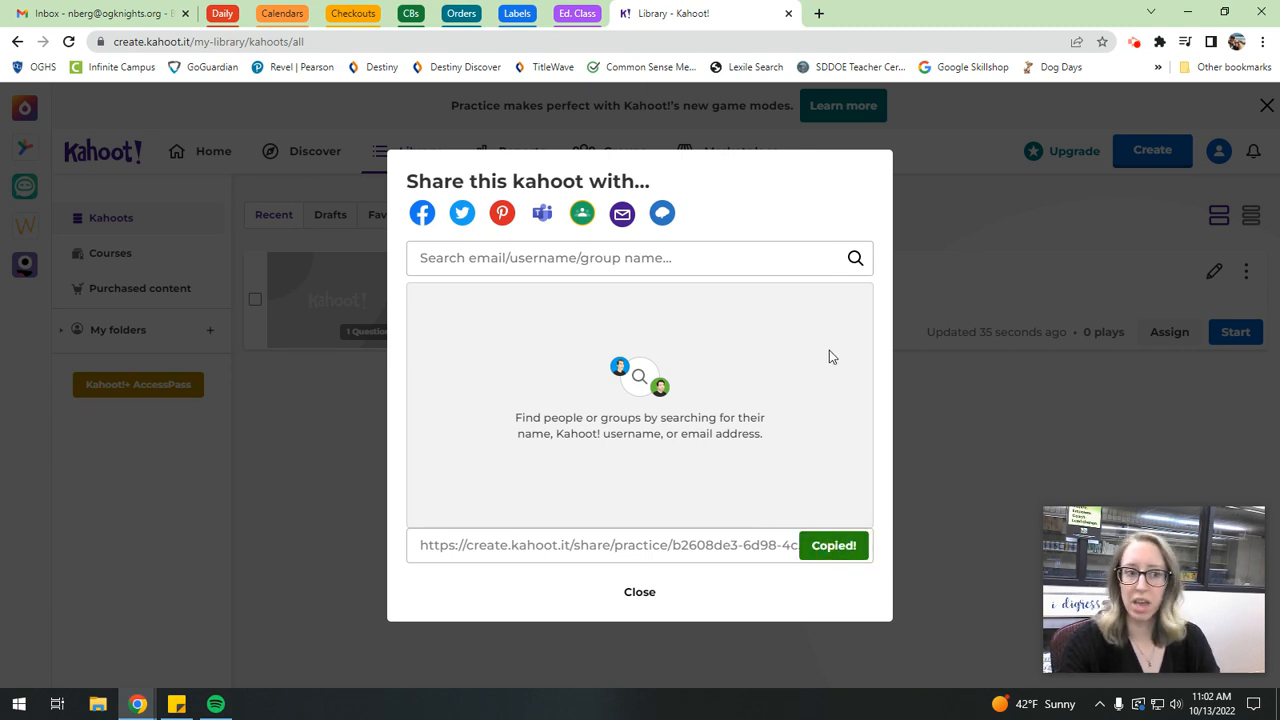
{"action": "left_click", "coordinate": [639, 593]}
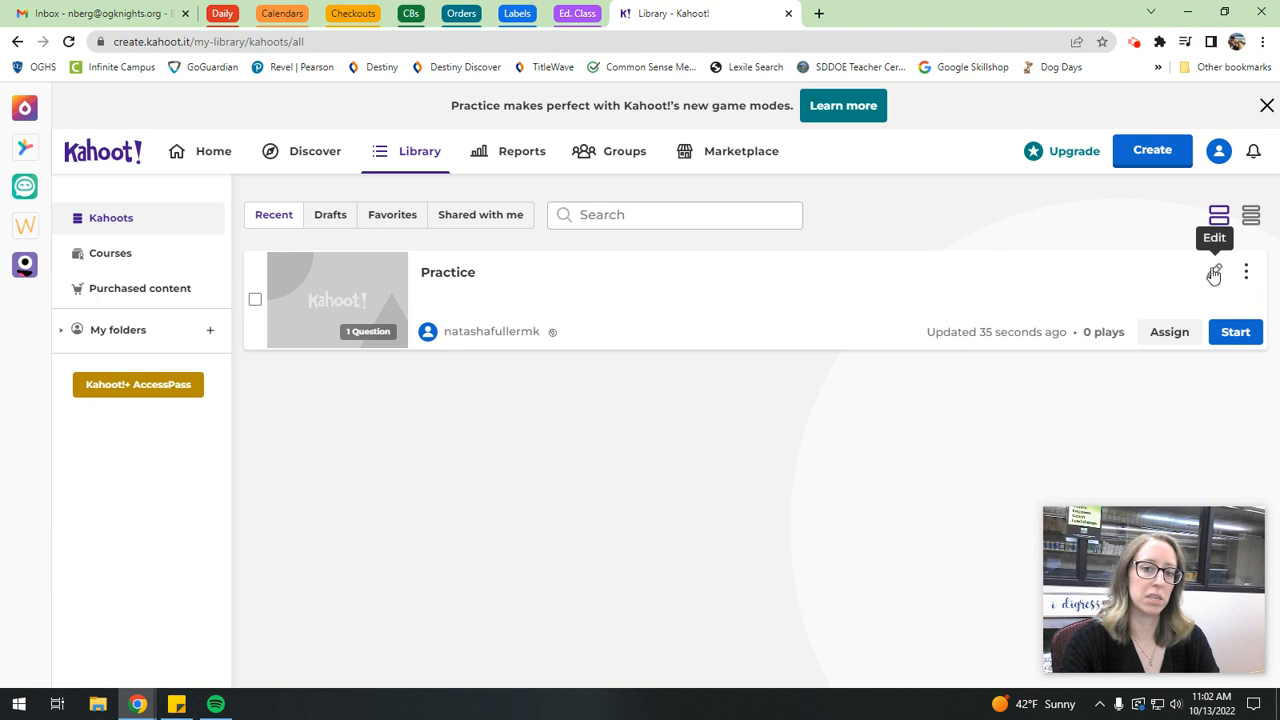
Reopen the Practice kahoot for editing to review its summary settings, and exit the editor keeping the changes.
{"action": "left_click", "coordinate": [1246, 279]}
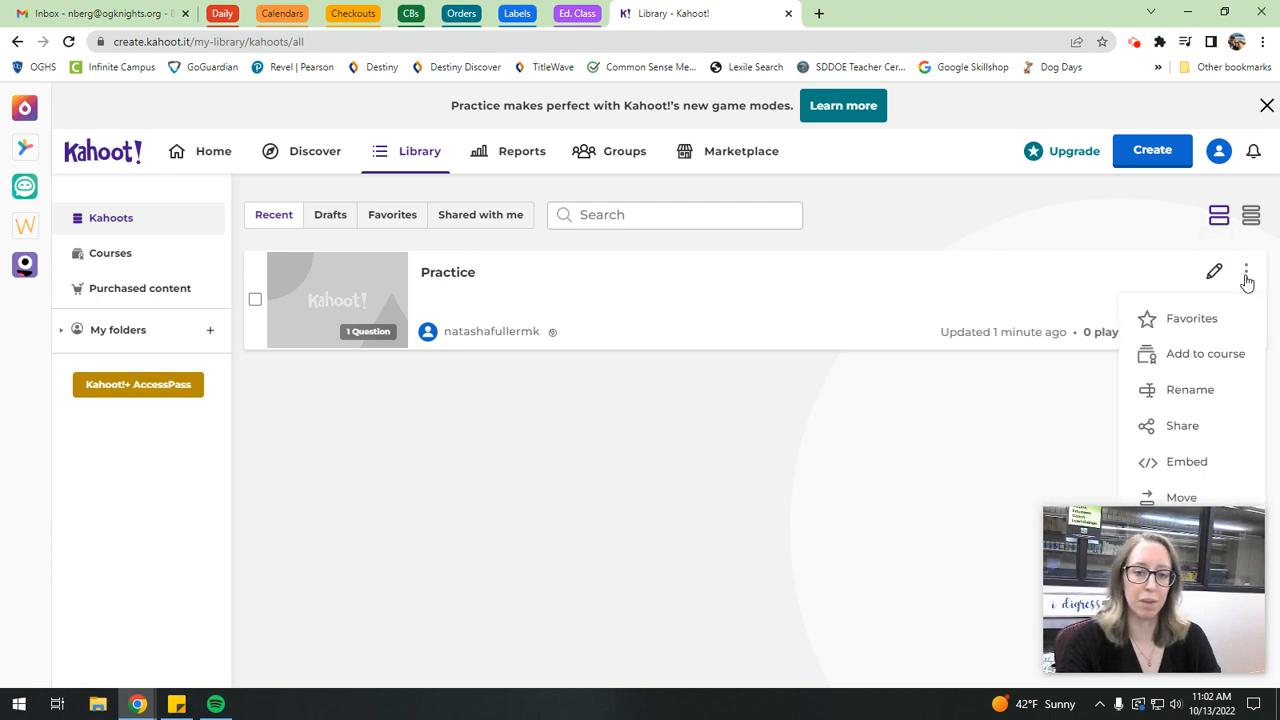
{"action": "left_click", "coordinate": [1214, 271]}
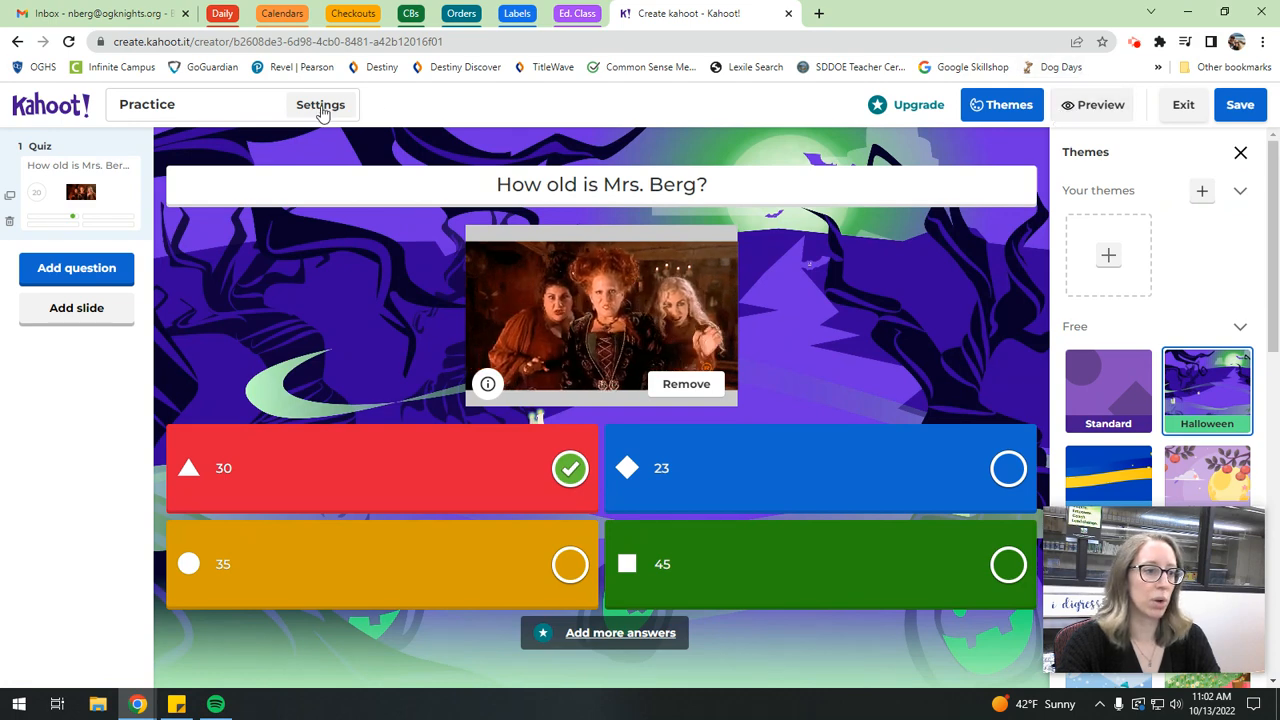
{"action": "left_click", "coordinate": [320, 106]}
{"action": "scroll", "coordinate": [780, 460], "scroll_direction": "down", "scroll_amount": 1}
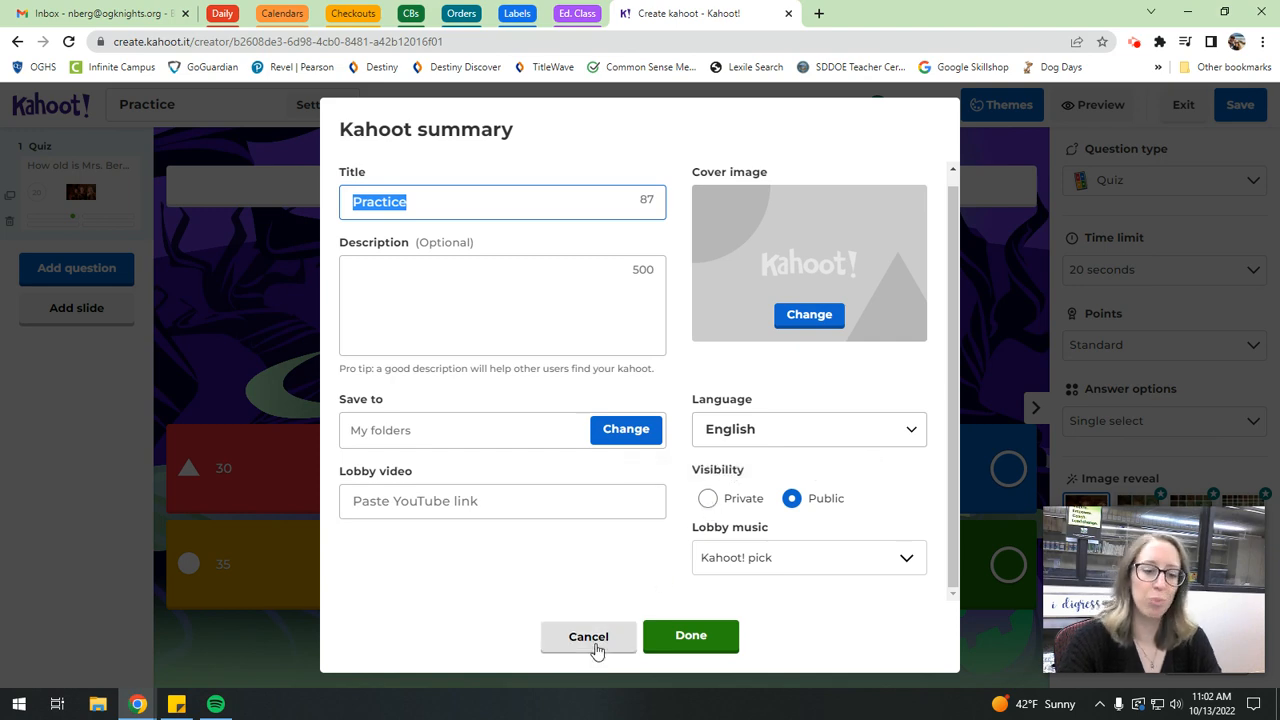
{"action": "left_click", "coordinate": [590, 640]}
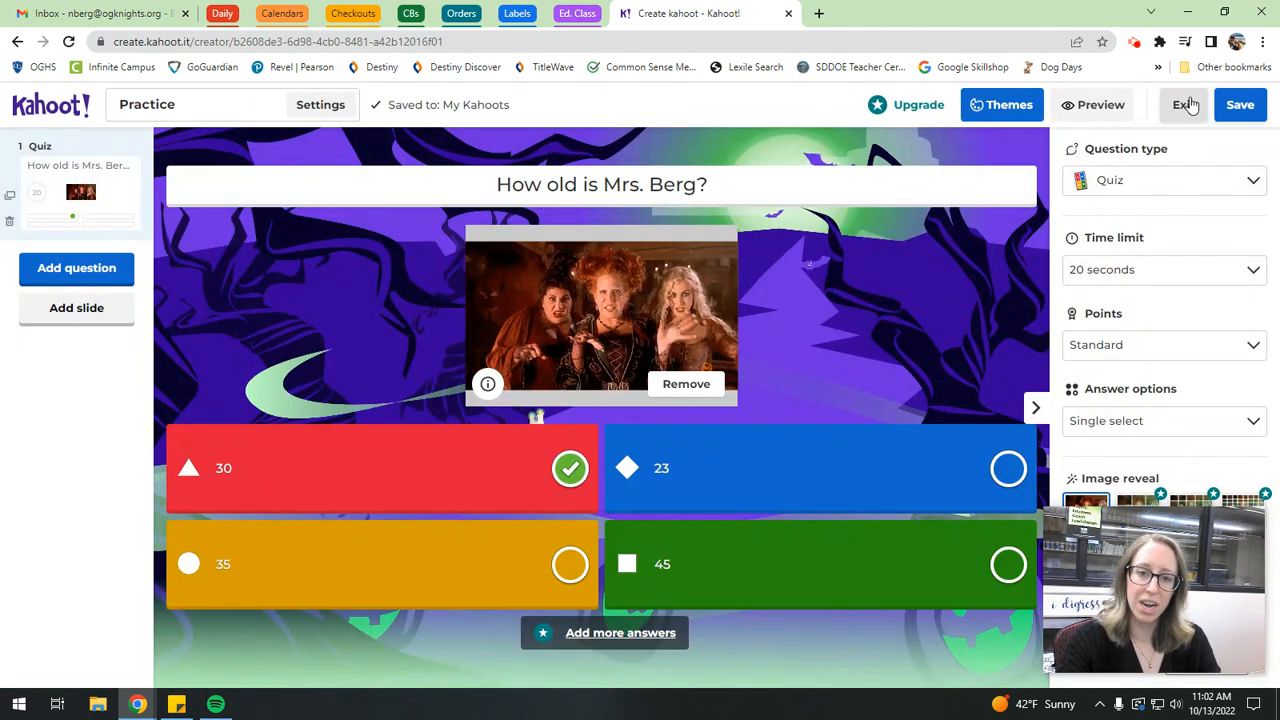
{"action": "left_click", "coordinate": [1186, 105]}
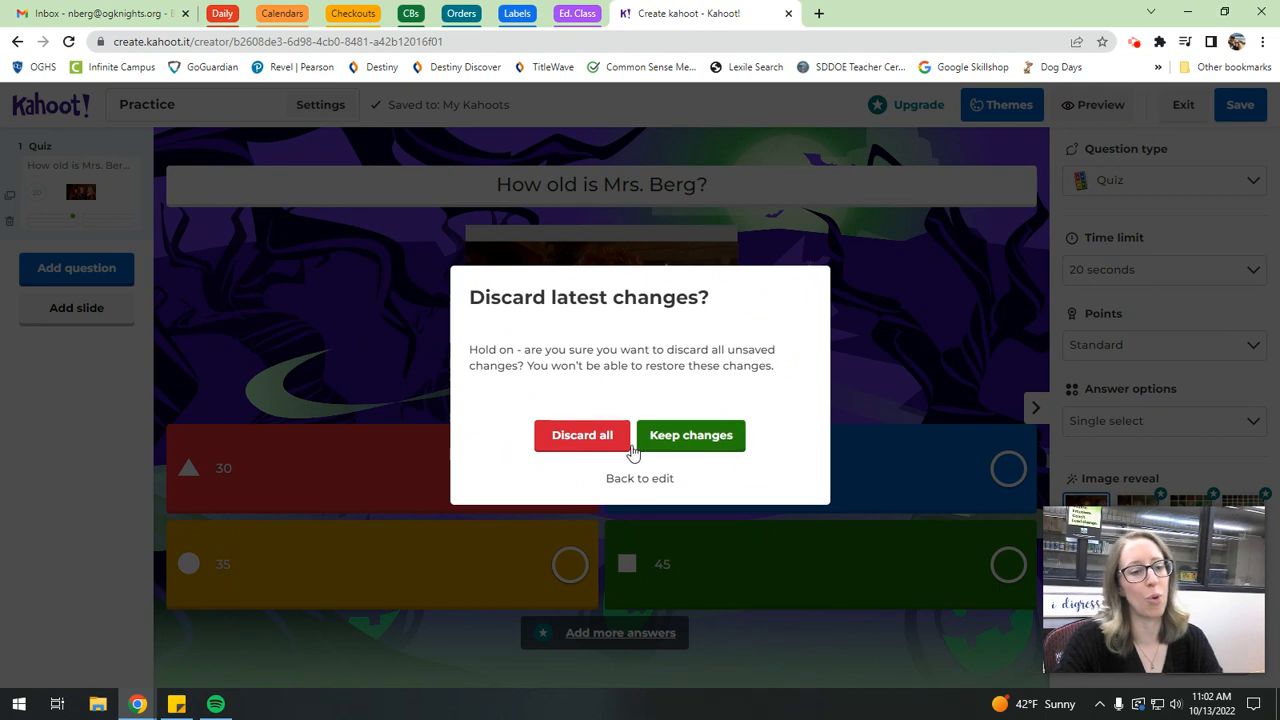
{"action": "left_click", "coordinate": [660, 438]}
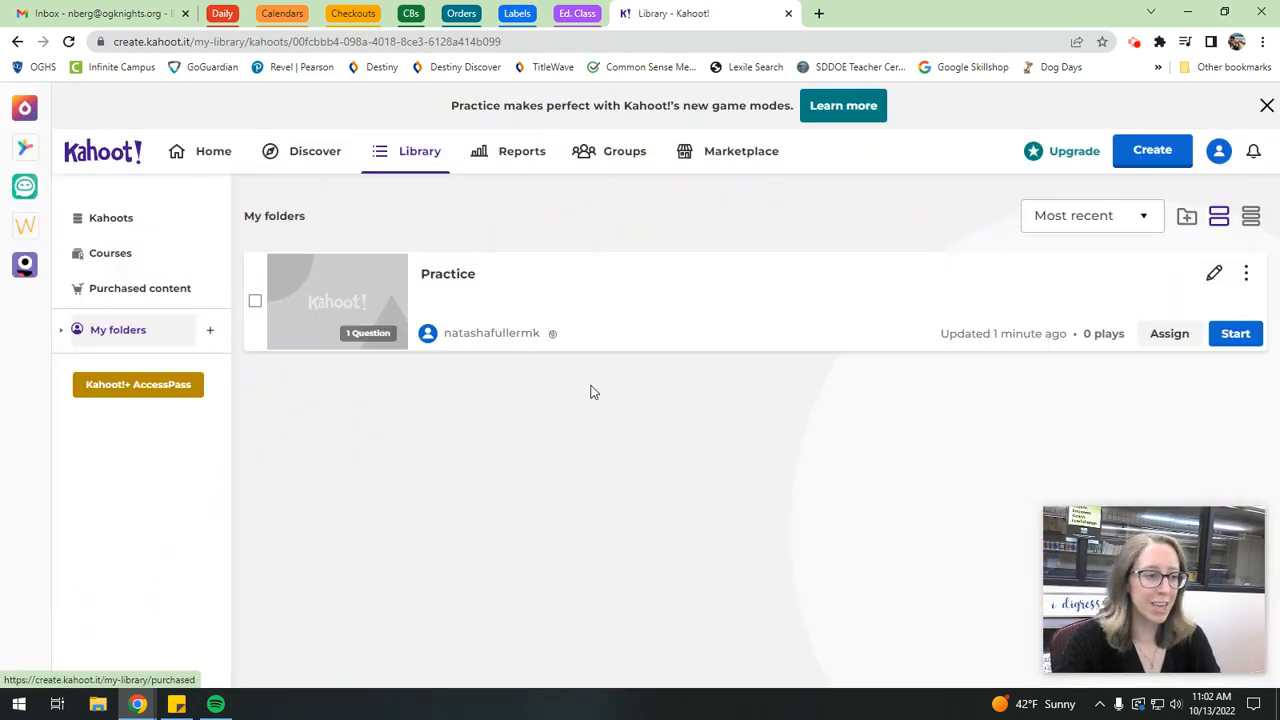